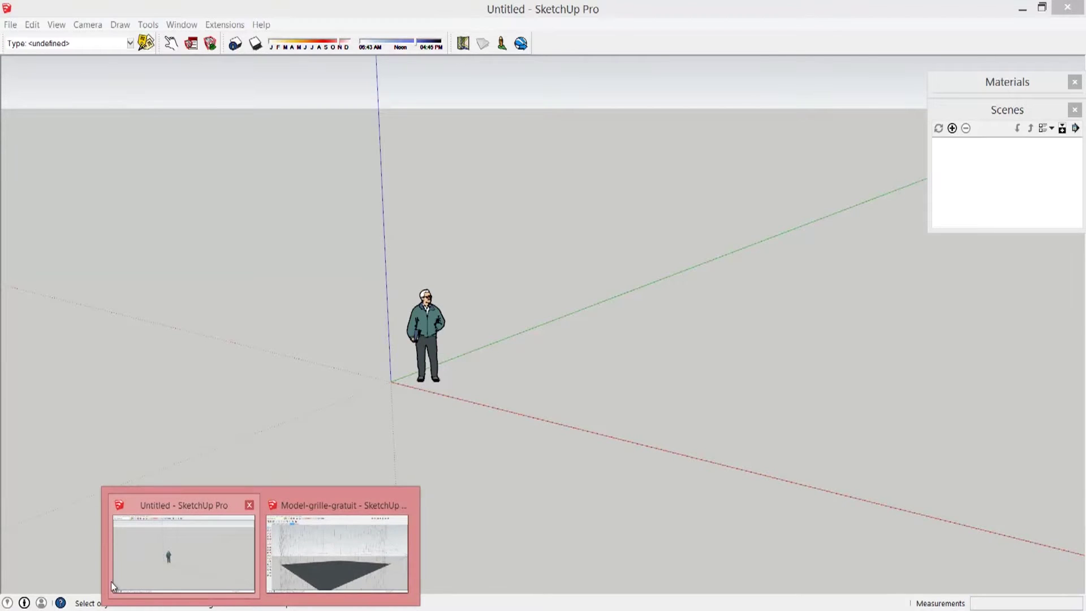
- Switch to Internet Explorer and open the official SketchUp website from the "google sketchup" search results
{"action": "mouse_move", "coordinate": [138, 594]}
{"action": "left_click", "coordinate": [93, 549]}
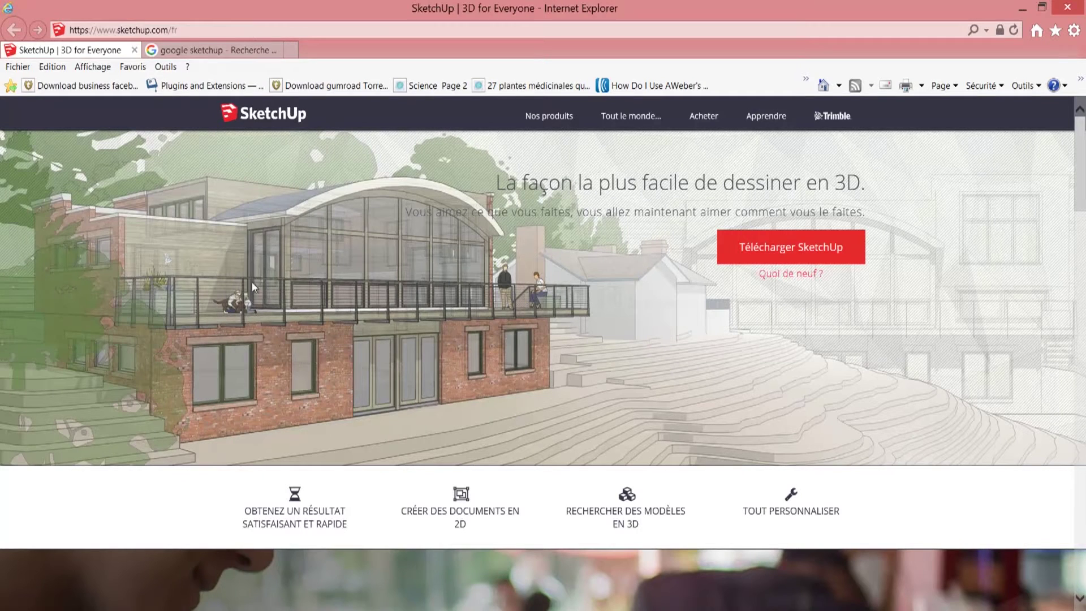
{"action": "left_click", "coordinate": [207, 53]}
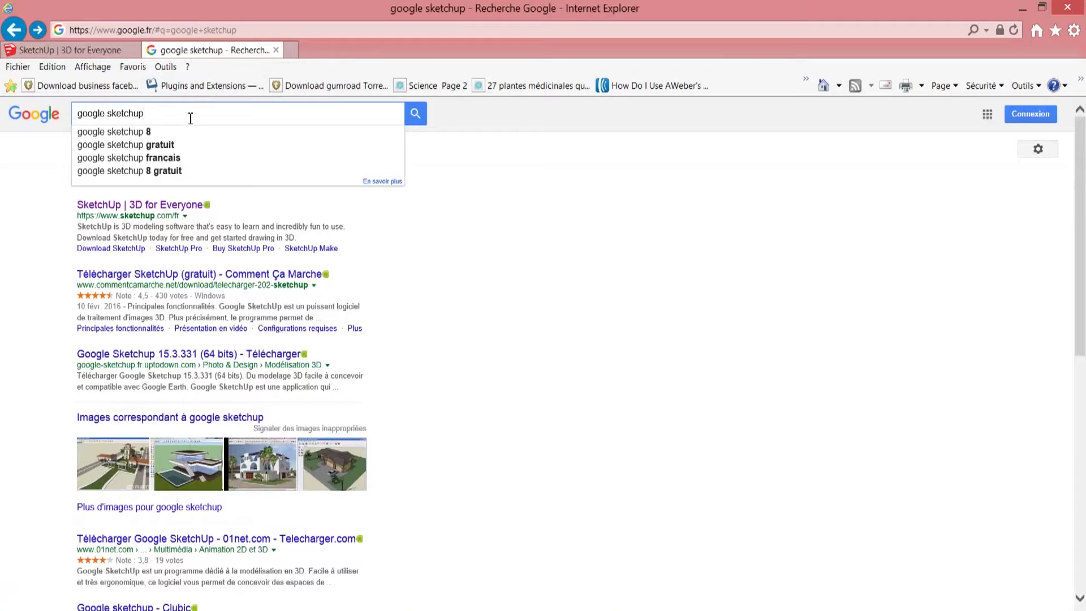
{"action": "left_click_drag", "start_coordinate": [188, 115], "coordinate": [68, 114]}
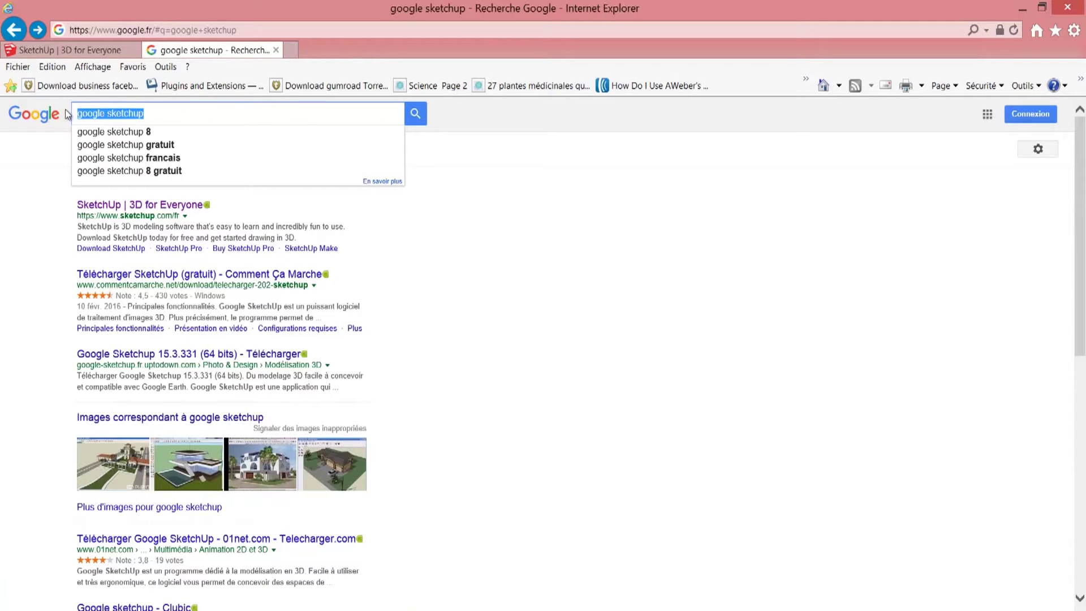
{"action": "left_click", "coordinate": [172, 111]}
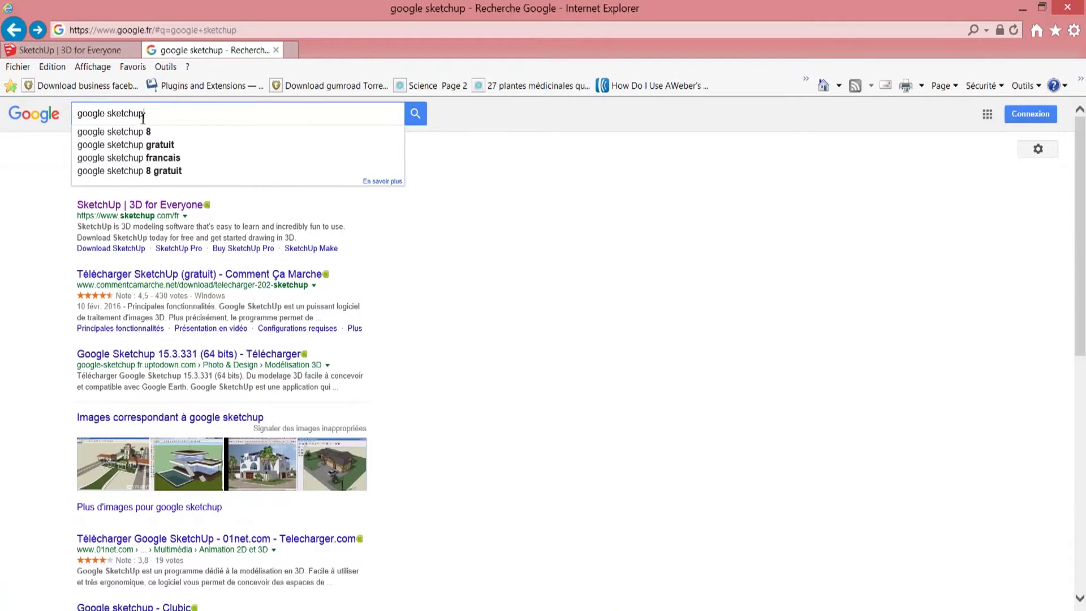
{"action": "left_click", "coordinate": [140, 211]}
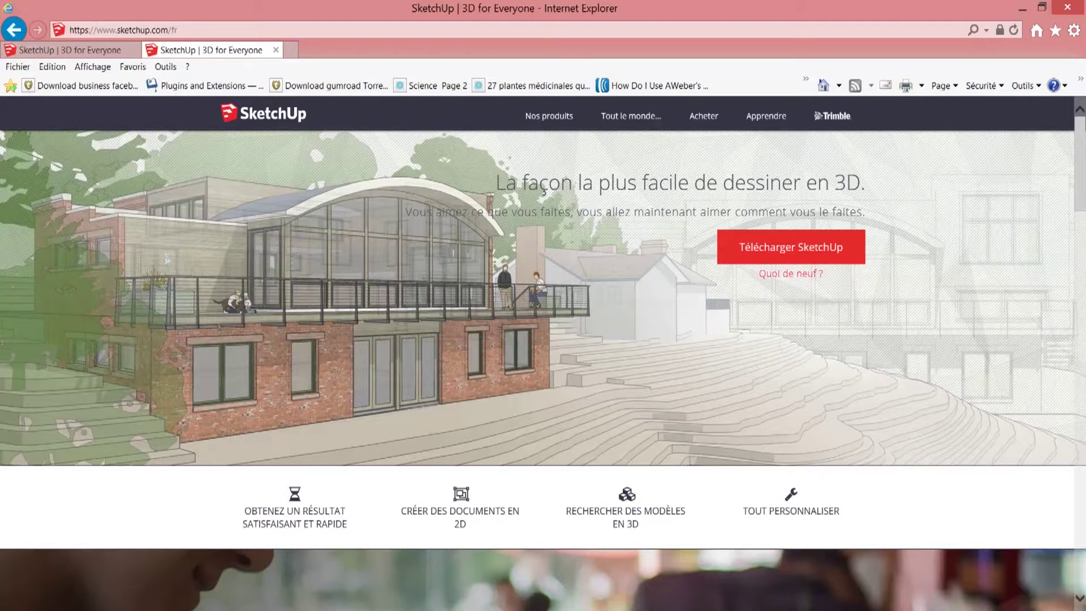
- Switch to the untitled SketchUp model and display the Large Tool Set toolbar
{"action": "left_click", "coordinate": [170, 552]}
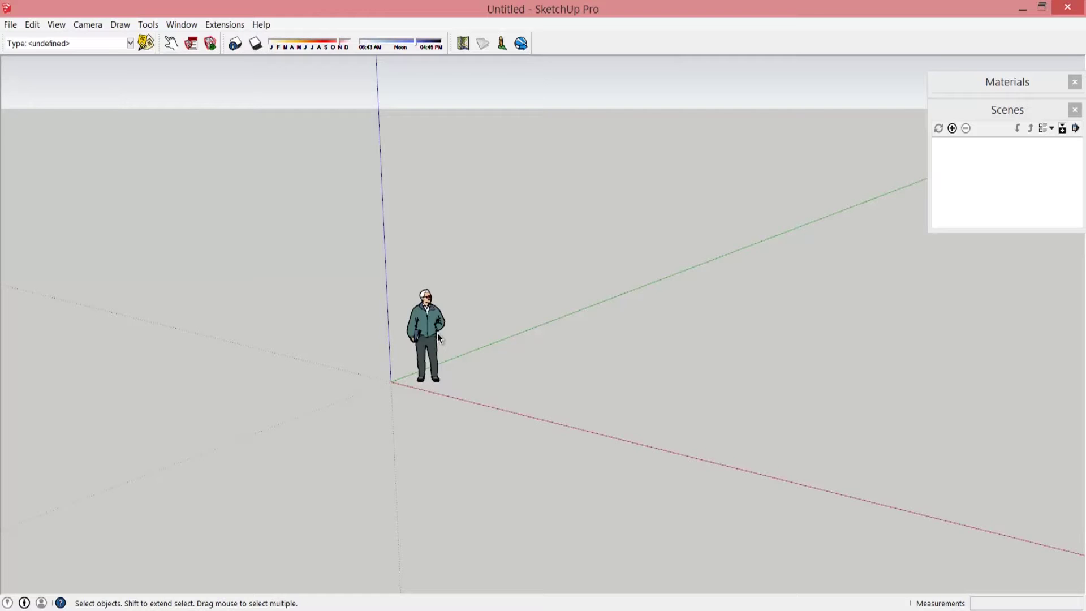
{"action": "left_click", "coordinate": [62, 28]}
{"action": "left_click", "coordinate": [38, 42]}
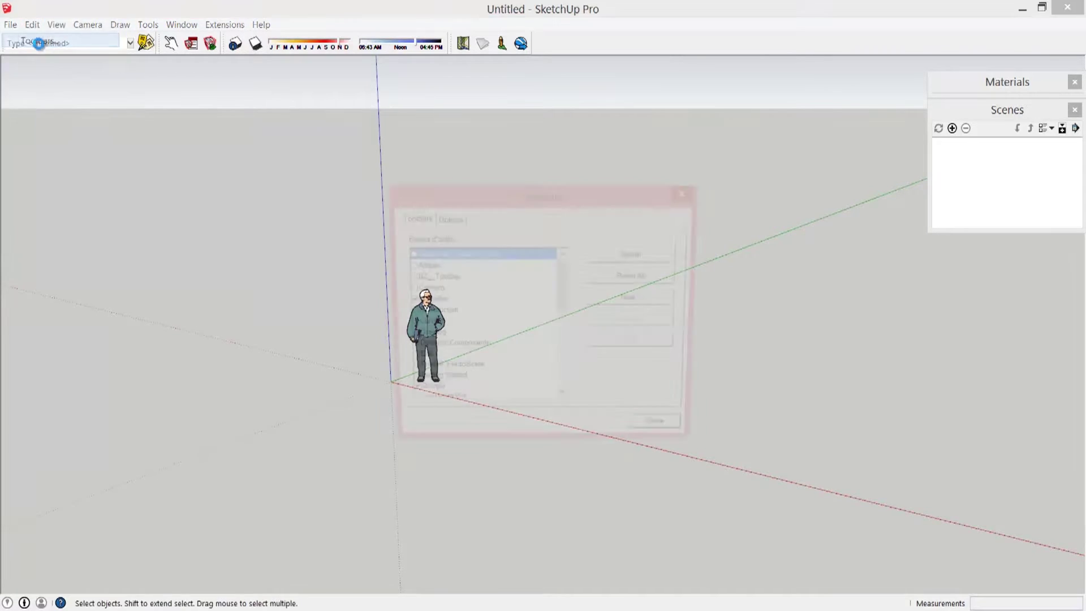
{"action": "left_click_drag", "start_coordinate": [561, 288], "coordinate": [571, 298]}
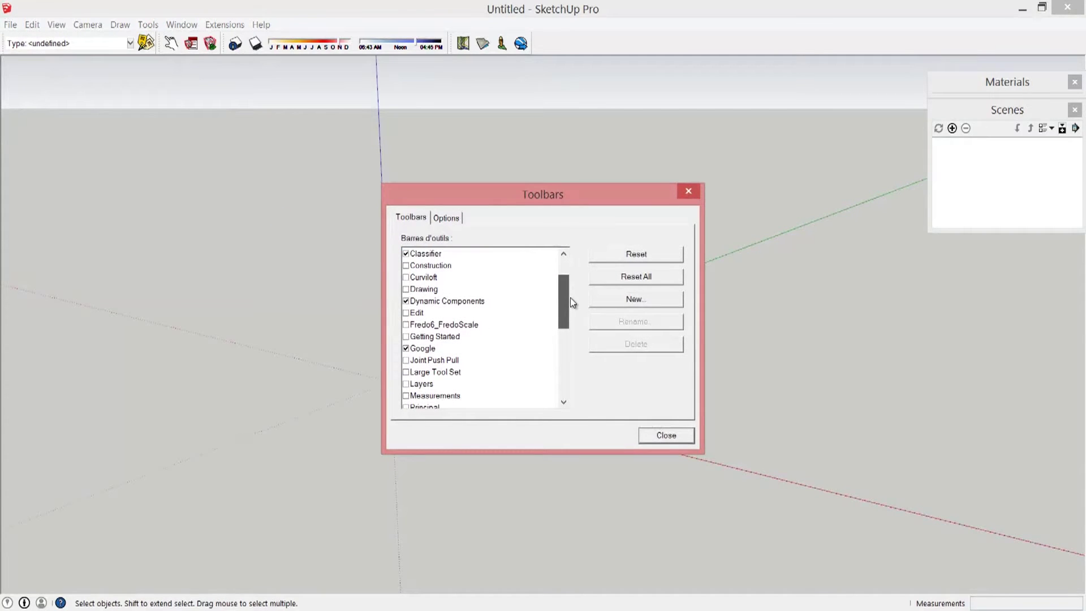
{"action": "left_click", "coordinate": [407, 373]}
{"action": "left_click", "coordinate": [666, 435]}
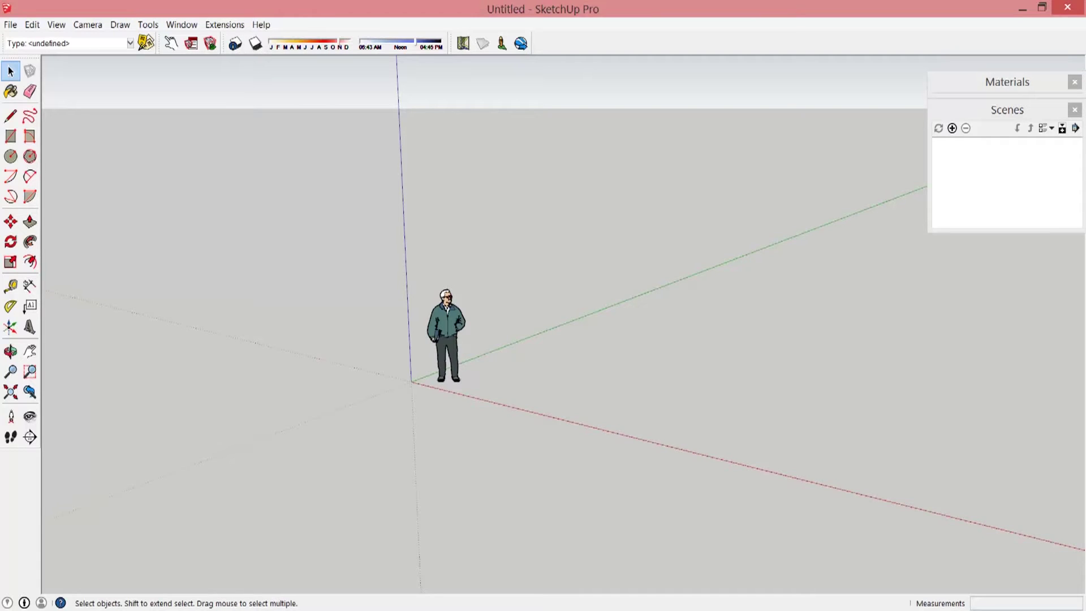
- Set the model's length unit to metres and turn off length snapping and the display of units format
{"action": "left_click", "coordinate": [181, 24]}
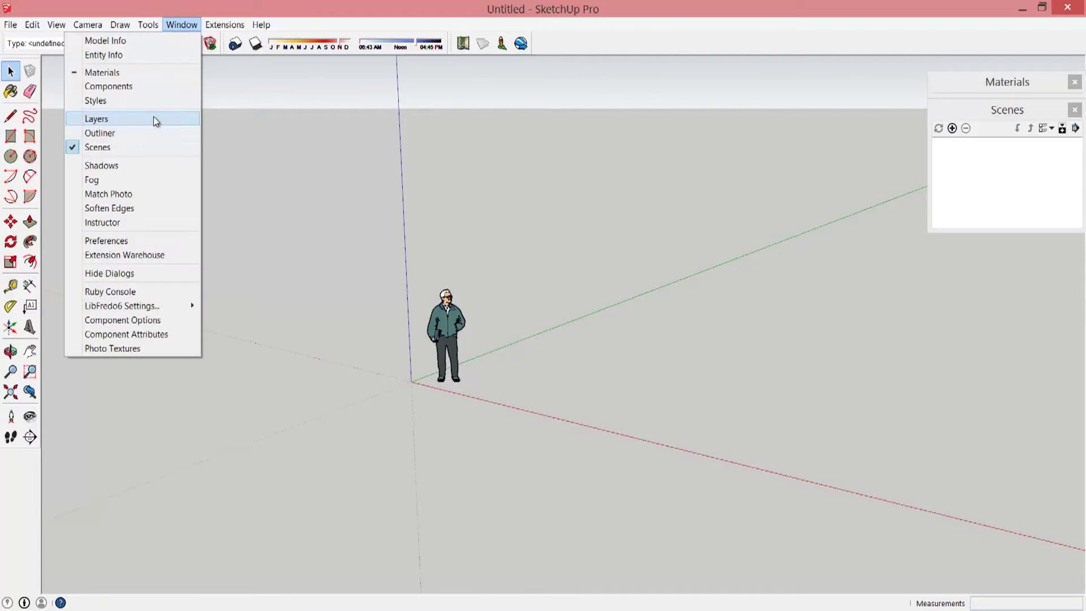
{"action": "left_click", "coordinate": [121, 42]}
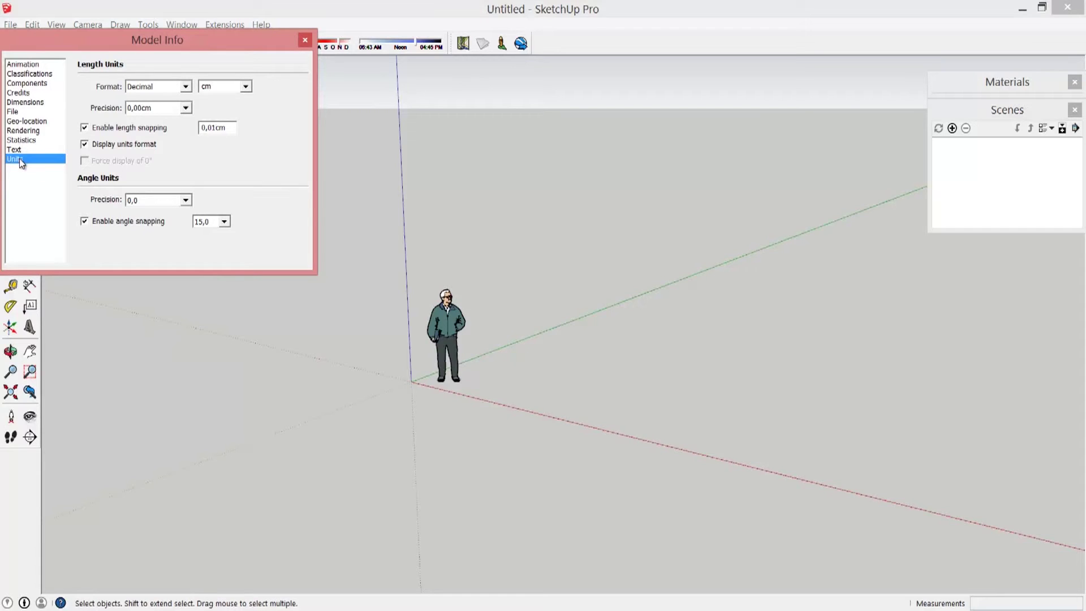
{"action": "left_click", "coordinate": [247, 86]}
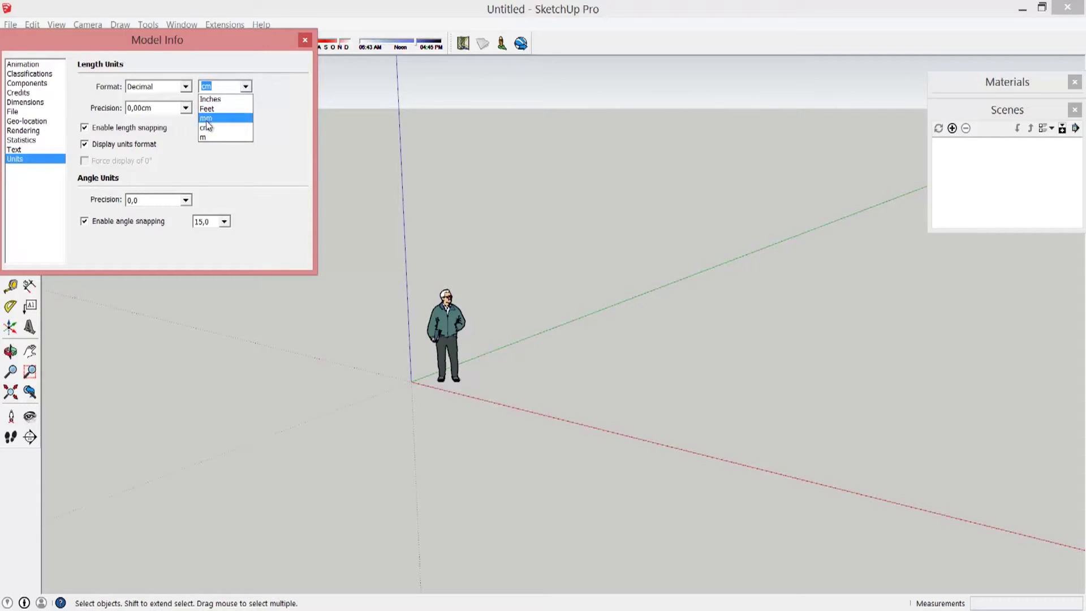
{"action": "left_click", "coordinate": [202, 137]}
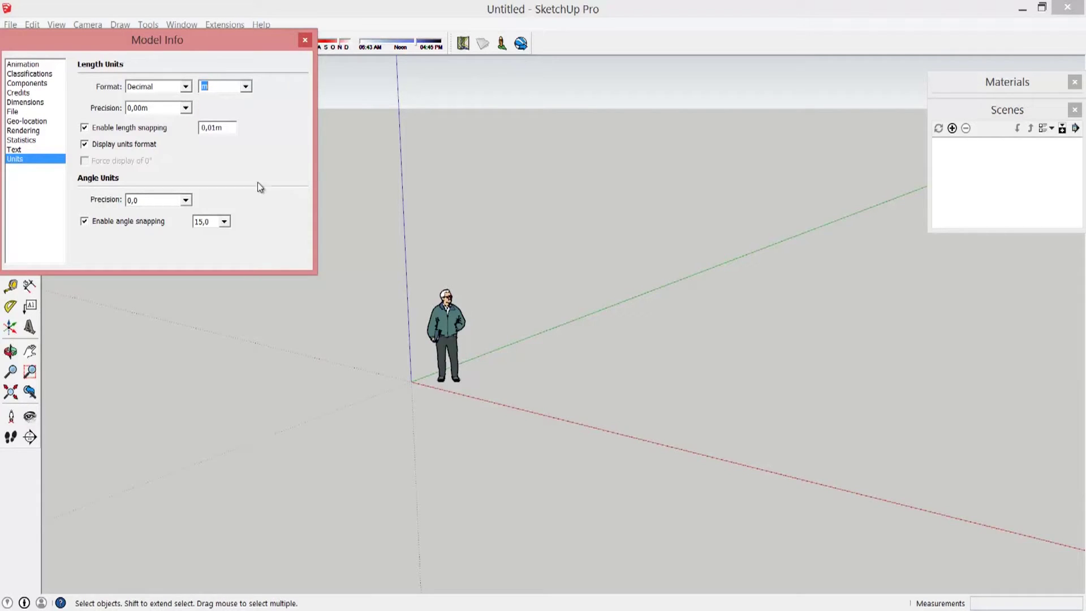
{"action": "left_click", "coordinate": [85, 128]}
{"action": "left_click", "coordinate": [83, 144]}
{"action": "left_click", "coordinate": [305, 41]}
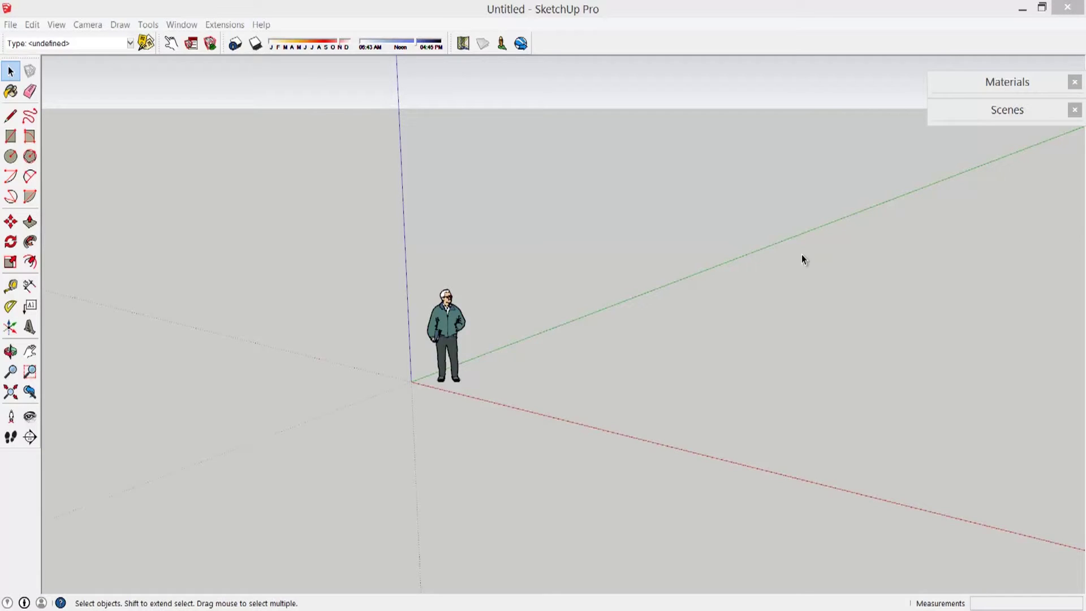
- Delete the default human figure standing near the origin
{"action": "left_click", "coordinate": [13, 288]}
{"action": "left_click", "coordinate": [447, 324]}
{"action": "key", "text": "Delete"}
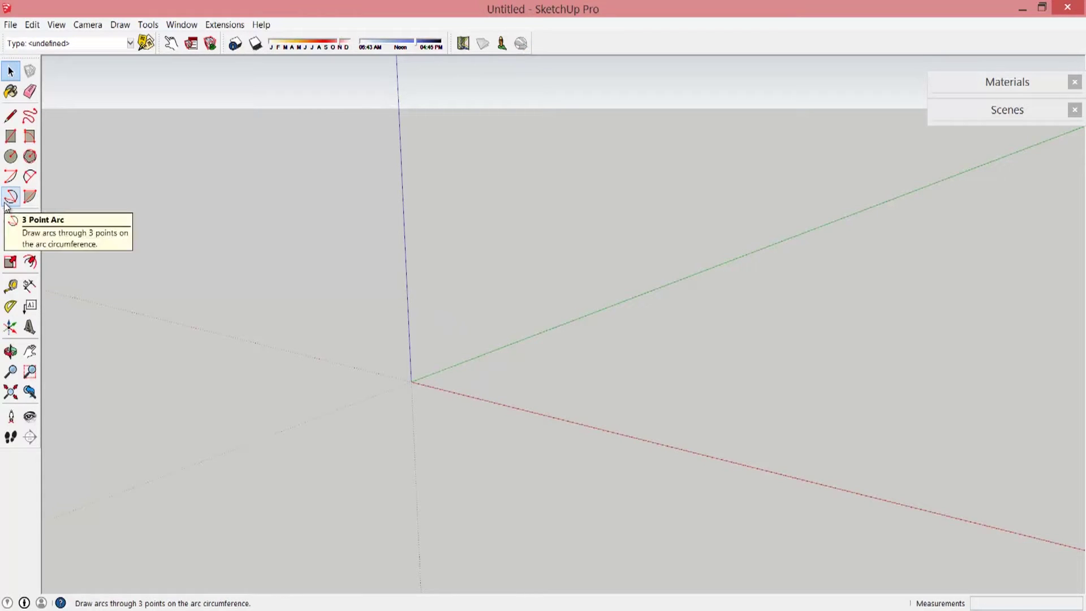
- Use Tape Measure to place a vertical guide on the green axis, about 2.55 m from the blue axis
{"action": "left_click", "coordinate": [11, 289]}
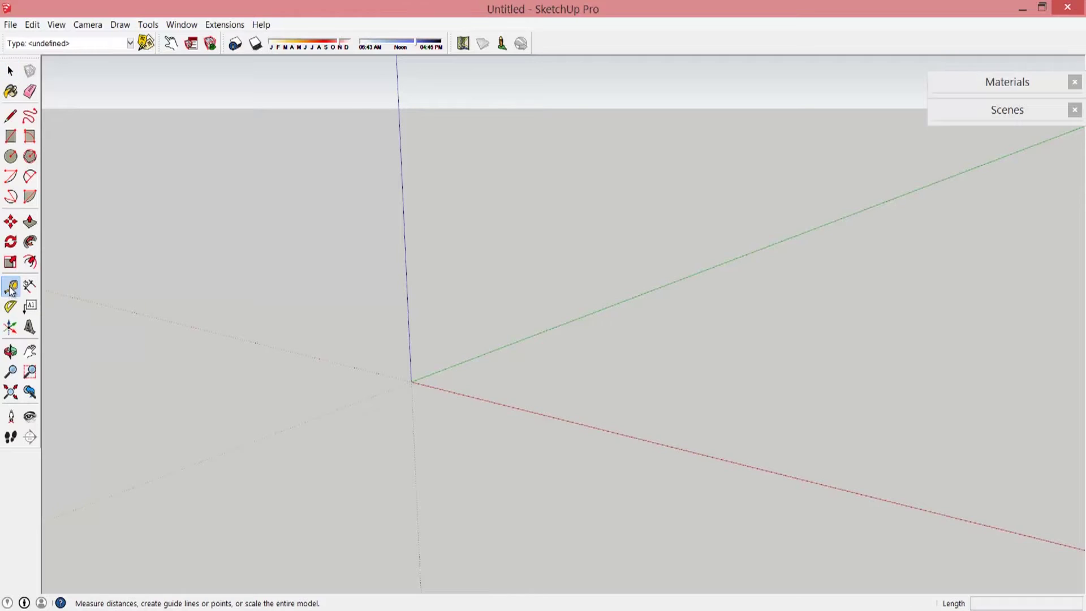
{"action": "left_click", "coordinate": [406, 267]}
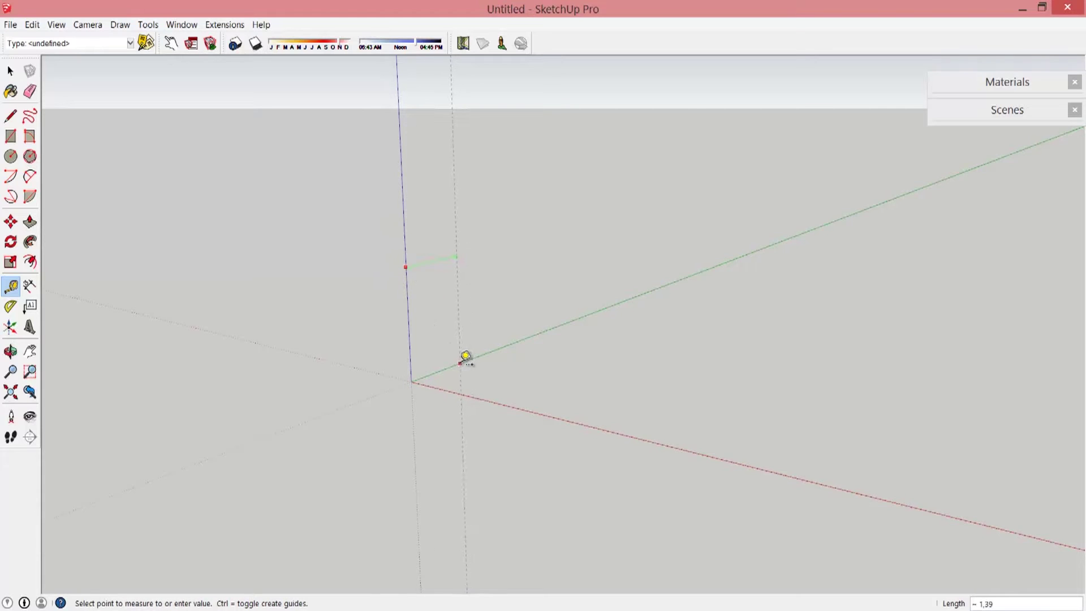
{"action": "left_click", "coordinate": [502, 344]}
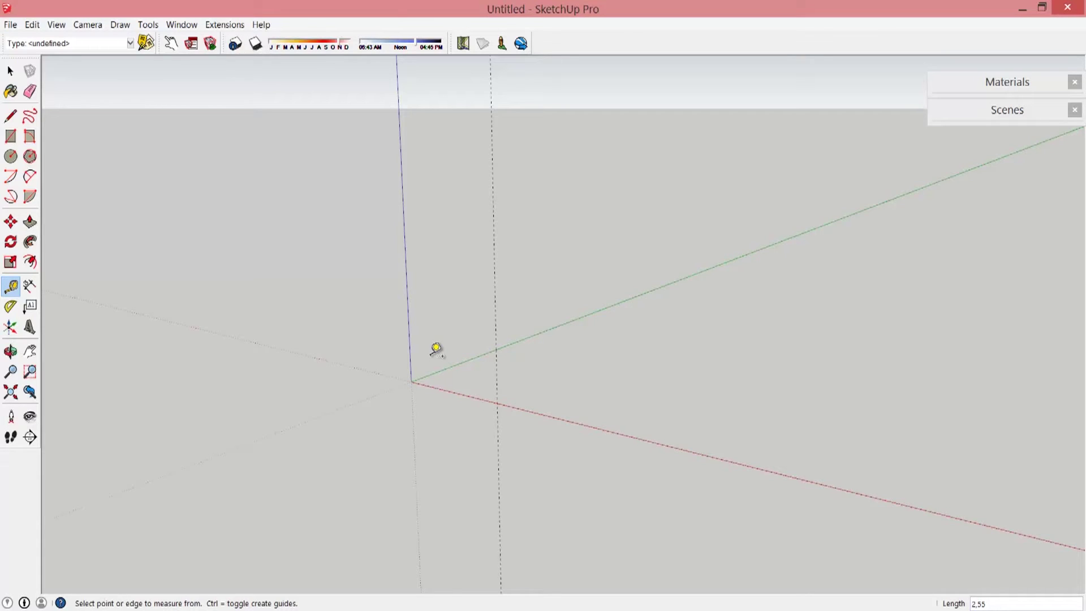
- Add a second vertical guide parallel to the blue axis at an exact distance of 2 m
{"action": "left_click", "coordinate": [407, 261]}
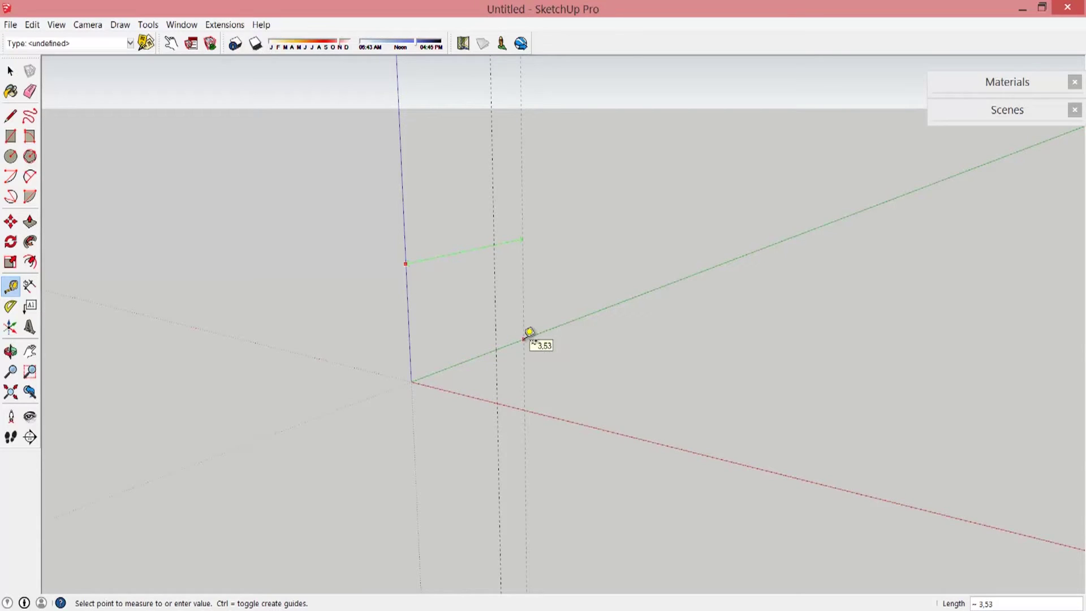
{"action": "type", "text": "2"}
{"action": "key", "text": "Return"}
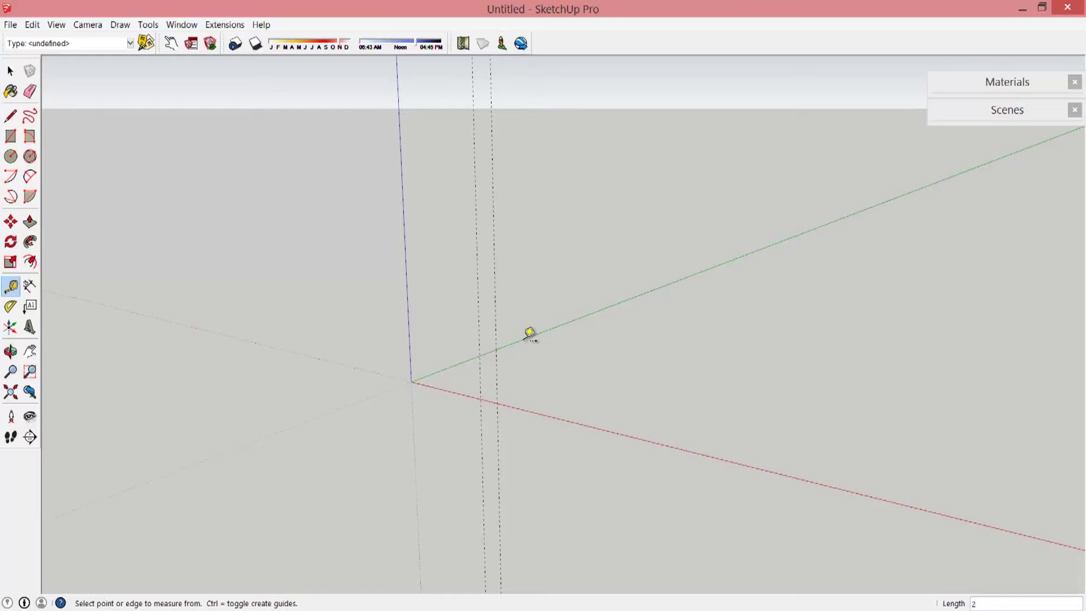
{"action": "middle_click_drag", "start_coordinate": [500, 339], "coordinate": [444, 345]}
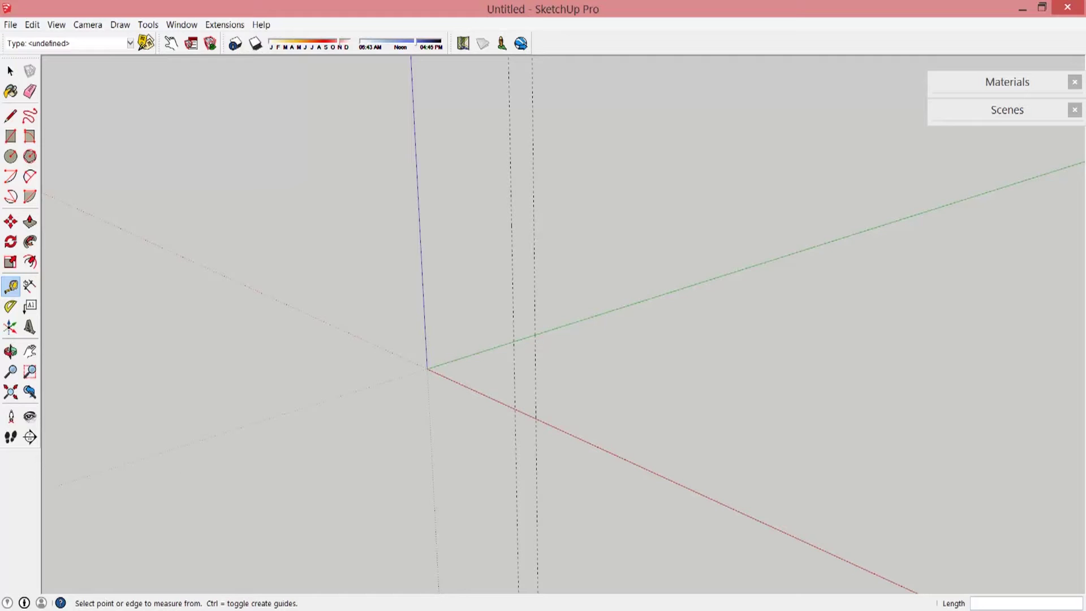
- Switch to the Model-grille-gratuit model, activate Scene 1, and examine its buildings and guide grid from several angles
{"action": "left_click", "coordinate": [260, 610]}
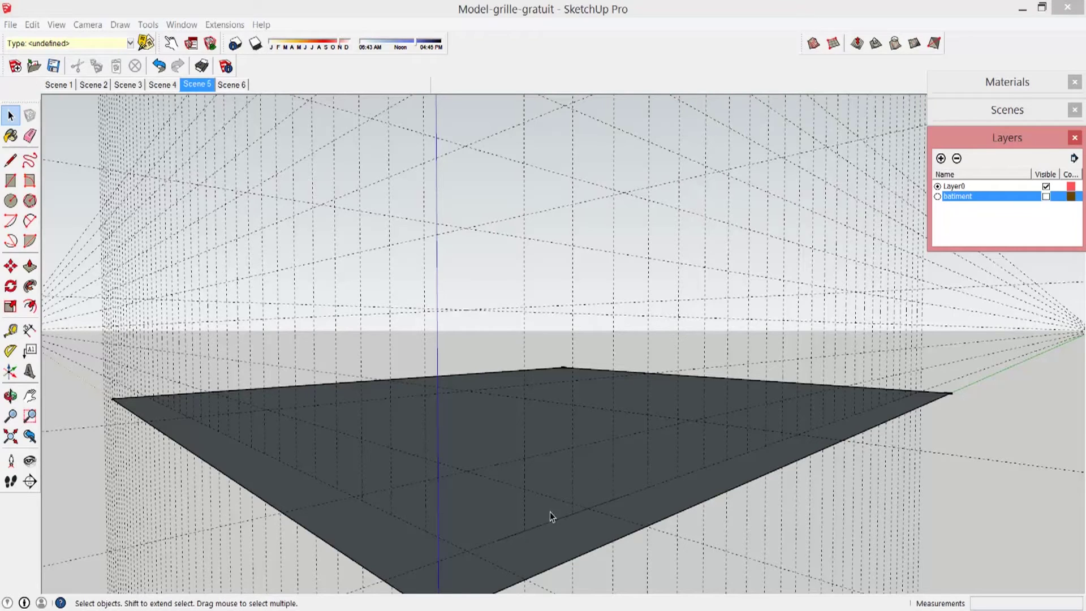
{"action": "left_click", "coordinate": [58, 85]}
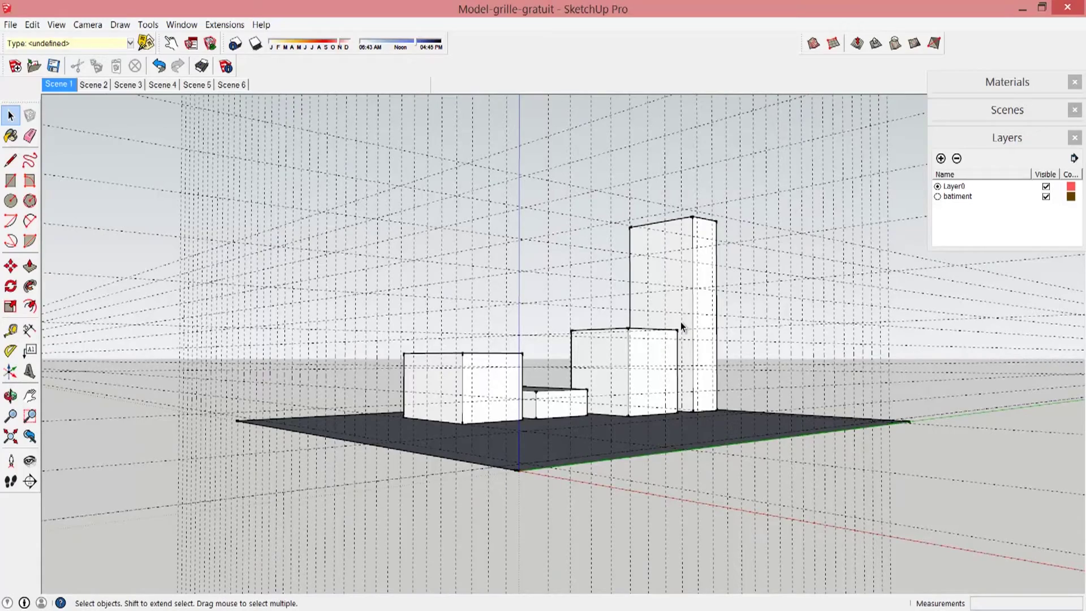
{"action": "middle_click_drag", "start_coordinate": [628, 381], "coordinate": [723, 341]}
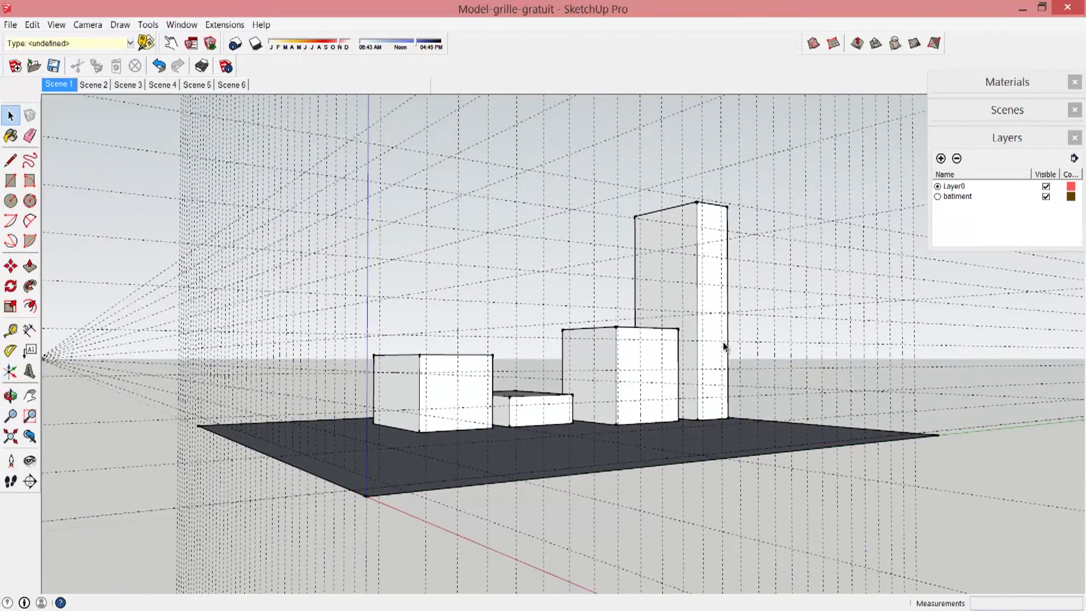
{"action": "scroll", "coordinate": [402, 466], "scroll_direction": "up", "scroll_amount": 2}
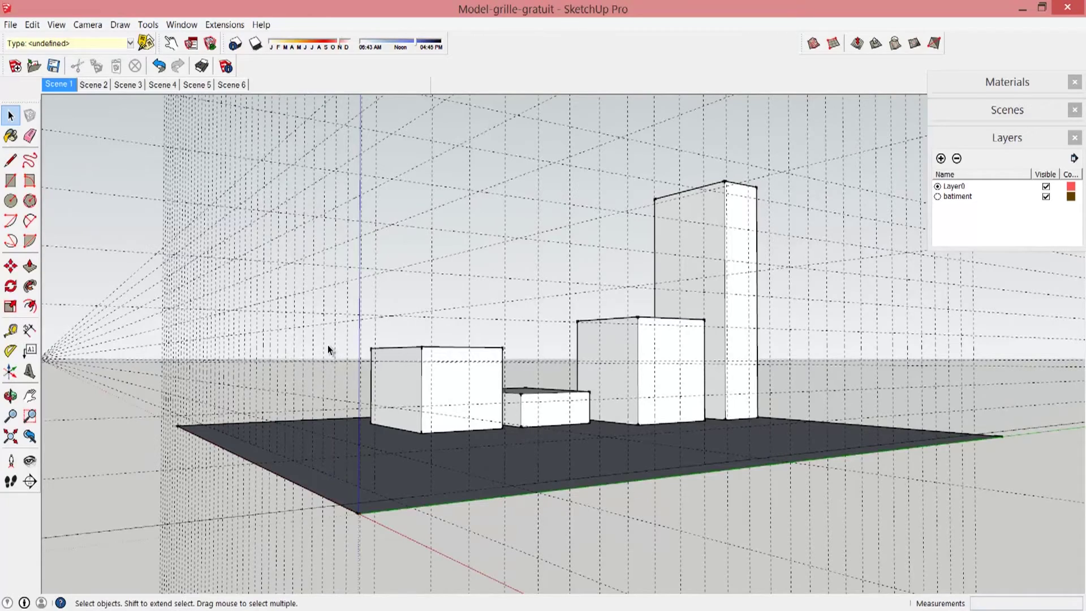
{"action": "middle_click_drag", "start_coordinate": [375, 355], "coordinate": [408, 423]}
{"action": "scroll", "coordinate": [408, 423], "scroll_direction": "down", "scroll_amount": 3}
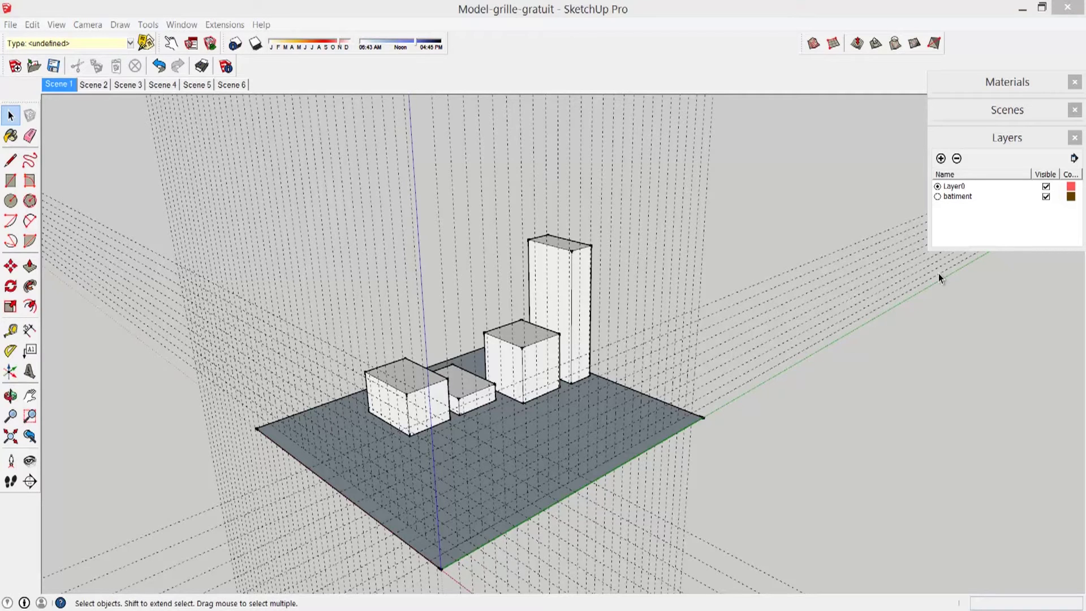
- Try wider camera fields of view up to about 39.5 degrees, and set the field of view to 35 degrees
{"action": "left_click", "coordinate": [90, 24]}
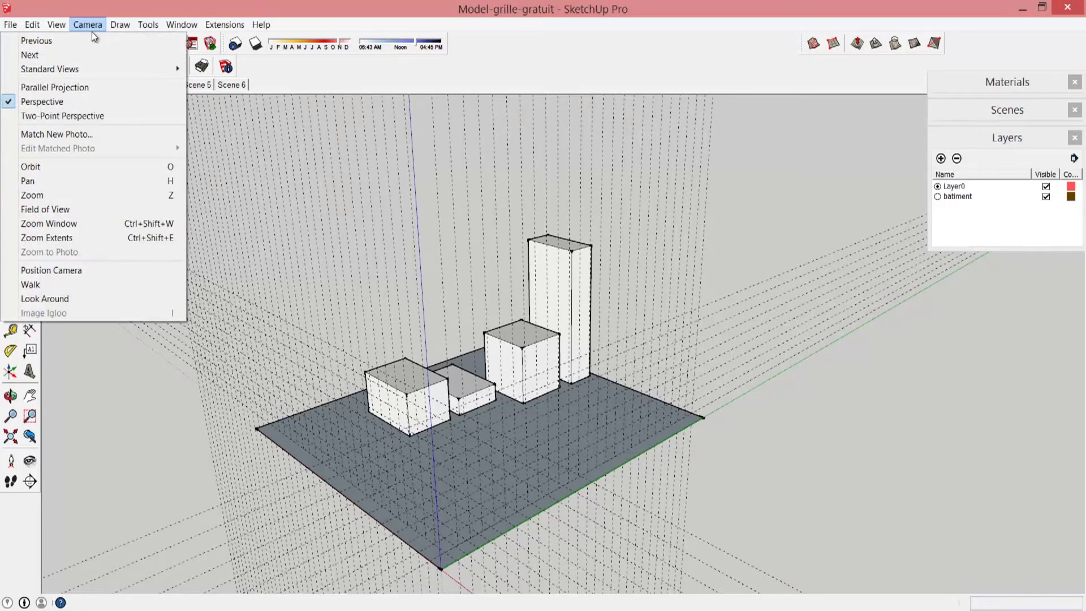
{"action": "left_click", "coordinate": [47, 211]}
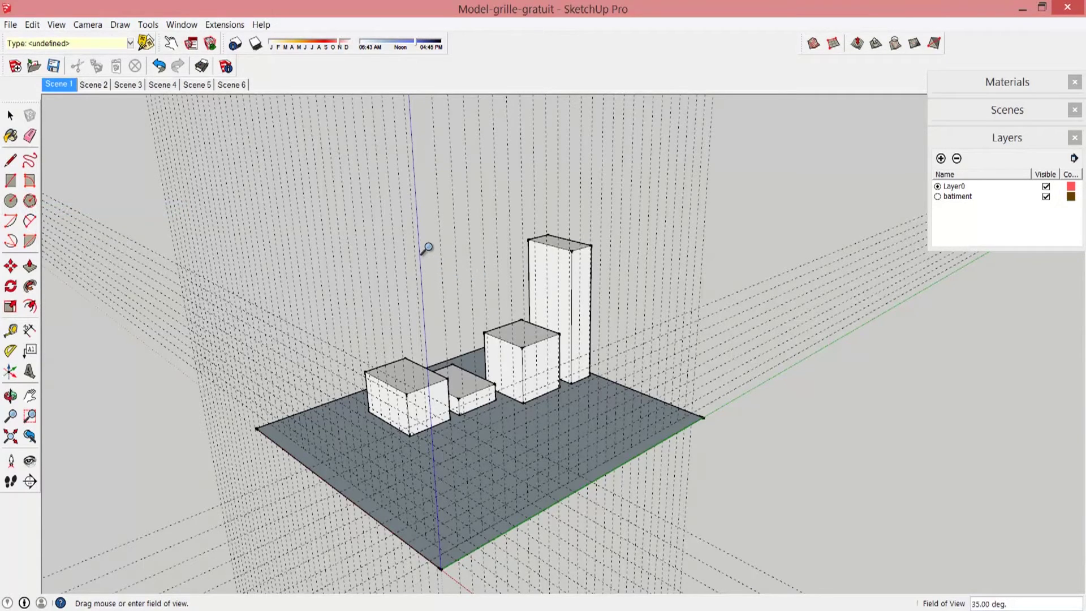
{"action": "mouse_move", "coordinate": [426, 247]}
{"action": "left_mouse_down"}
{"action": "mouse_move", "coordinate": [427, 317]}
{"action": "mouse_move", "coordinate": [423, 254]}
{"action": "left_mouse_up"}
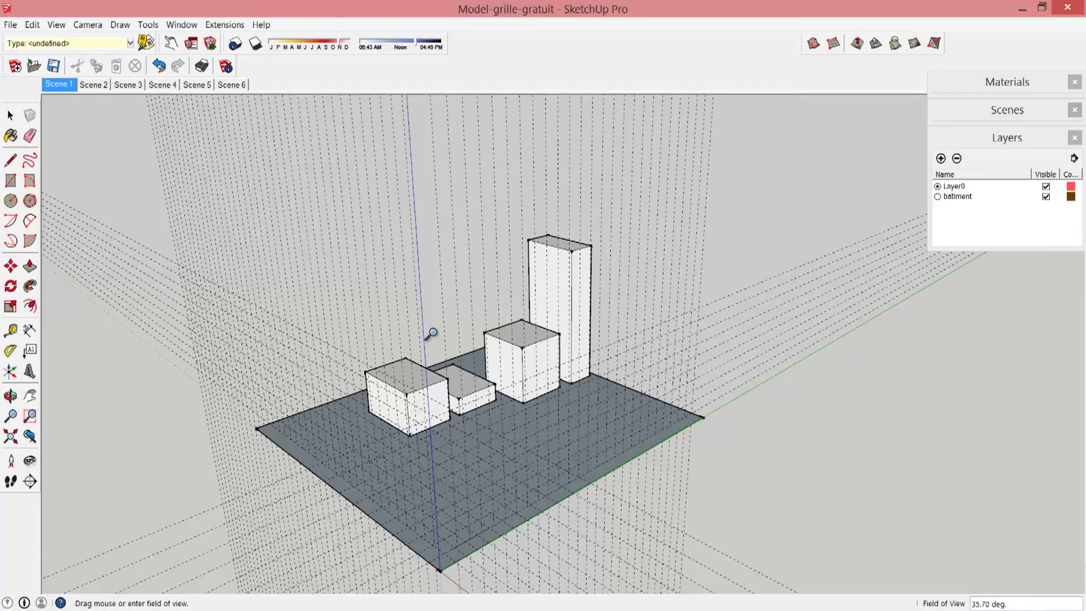
{"action": "mouse_move", "coordinate": [427, 338]}
{"action": "left_mouse_down"}
{"action": "mouse_move", "coordinate": [432, 272]}
{"action": "mouse_move", "coordinate": [438, 353]}
{"action": "left_mouse_up"}
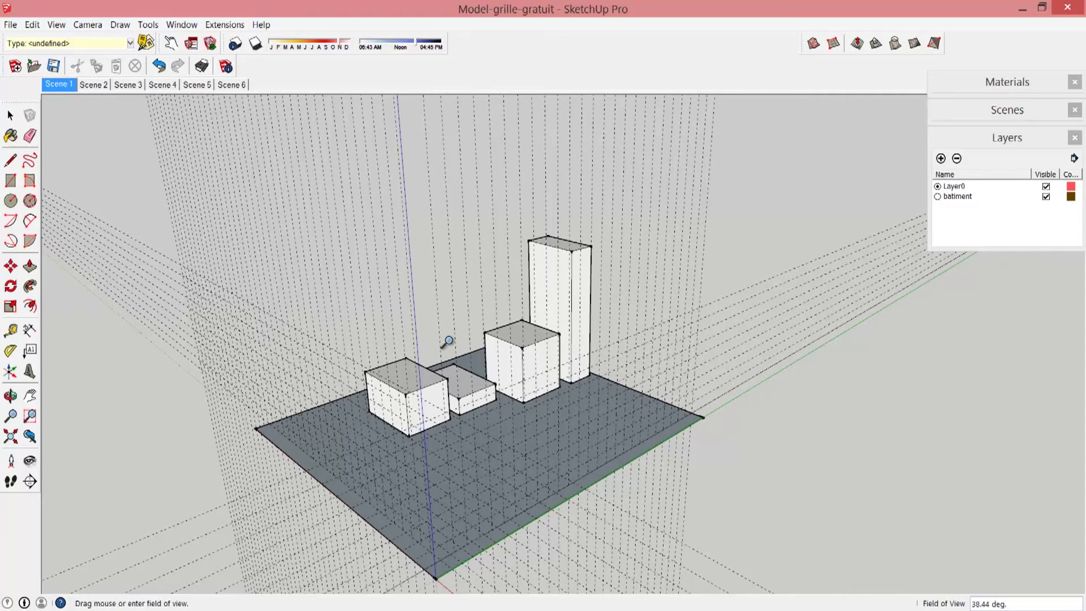
{"action": "mouse_move", "coordinate": [448, 336]}
{"action": "left_mouse_down"}
{"action": "mouse_move", "coordinate": [446, 325]}
{"action": "mouse_move", "coordinate": [447, 337]}
{"action": "left_mouse_up"}
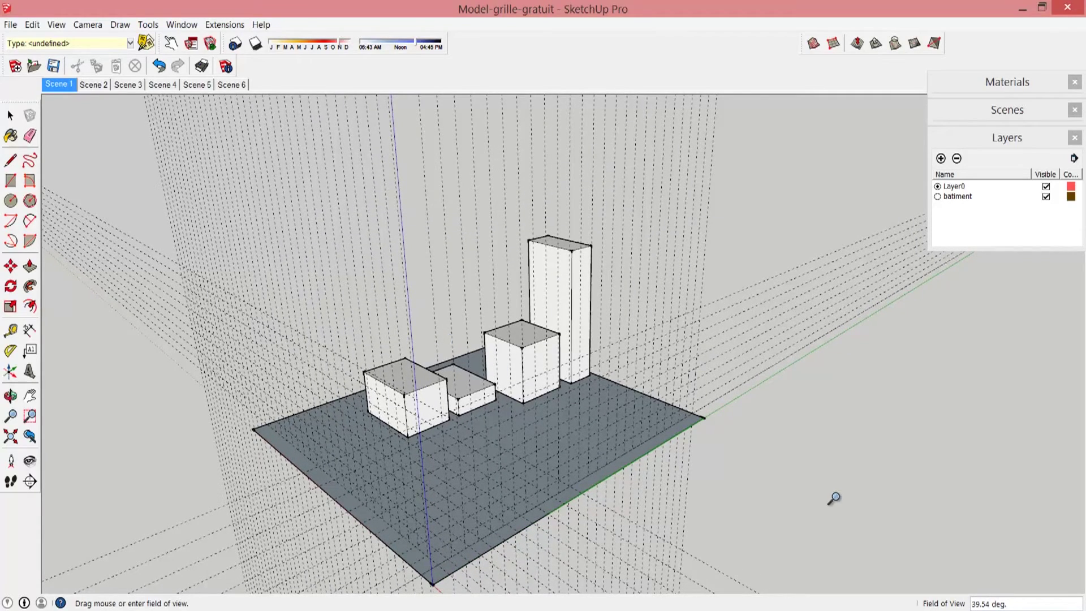
{"action": "type", "text": "35"}
{"action": "key", "text": "Return"}
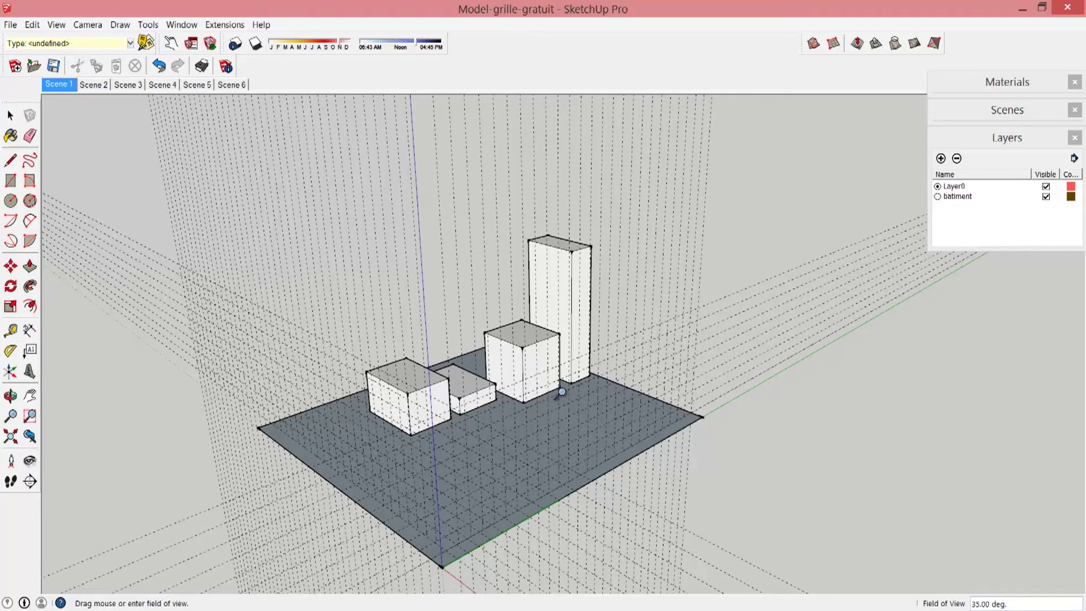
- Vary the camera's field of view between 1 and 120 degrees, and bring it to about 53 degrees
{"action": "left_click_drag", "start_coordinate": [486, 358], "coordinate": [501, 90]}
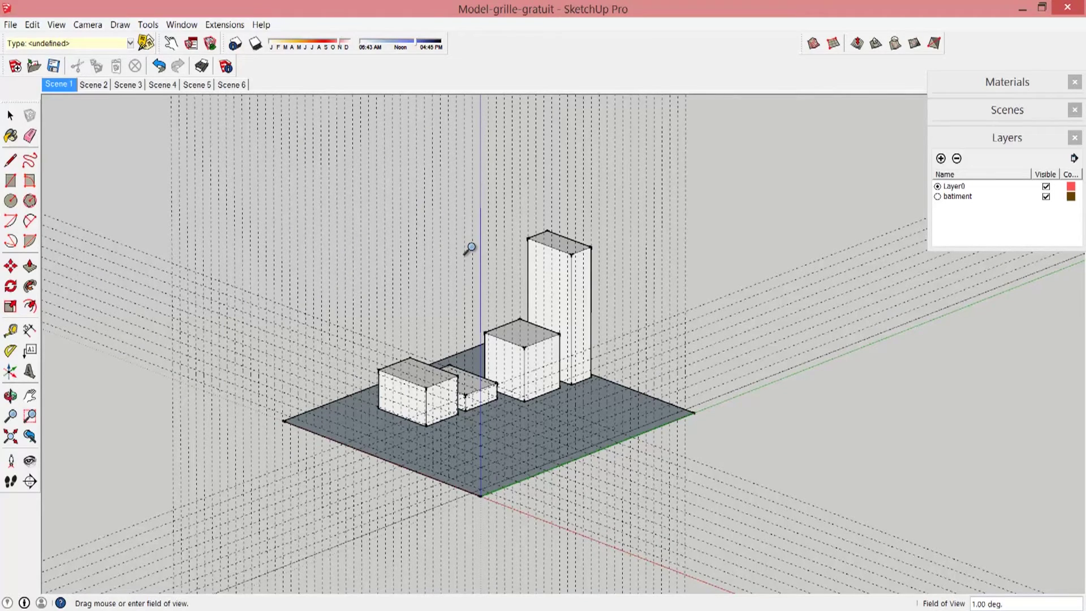
{"action": "left_click_drag", "start_coordinate": [478, 263], "coordinate": [519, 389]}
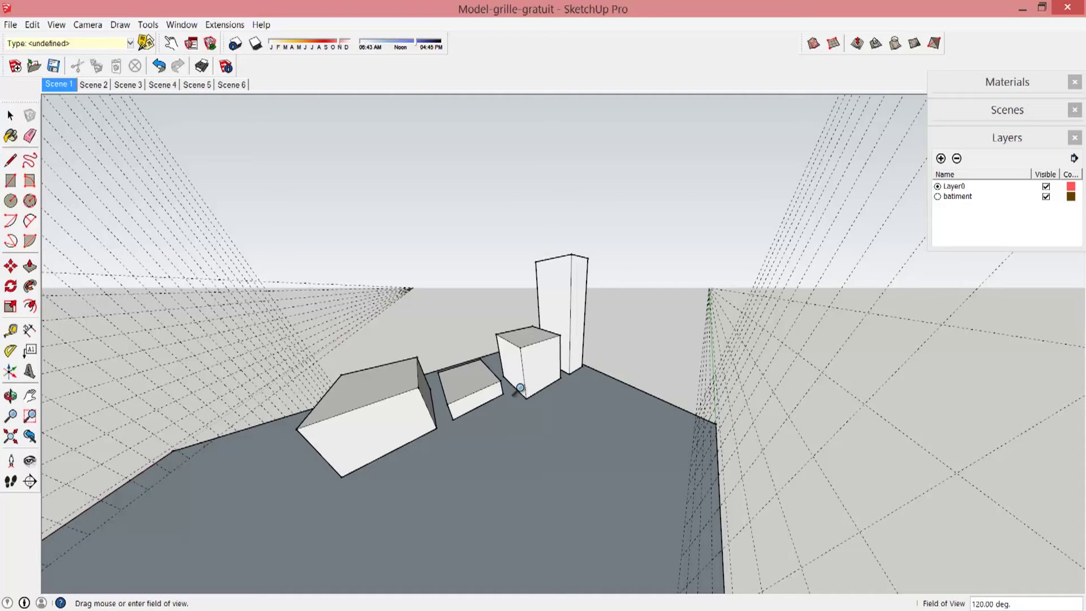
{"action": "left_click_drag", "start_coordinate": [503, 392], "coordinate": [502, 213]}
{"action": "left_click_drag", "start_coordinate": [457, 426], "coordinate": [494, 422]}
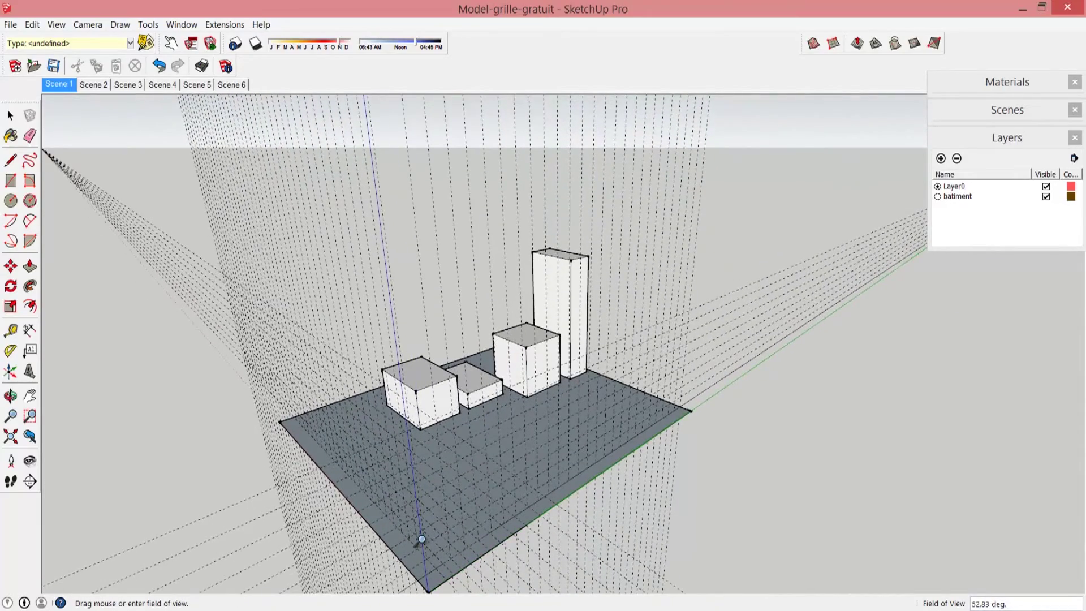
- Lower the viewpoint to near ground level and narrow the camera's field of view to about 50 degrees
{"action": "middle_click_drag", "start_coordinate": [421, 539], "coordinate": [389, 431]}
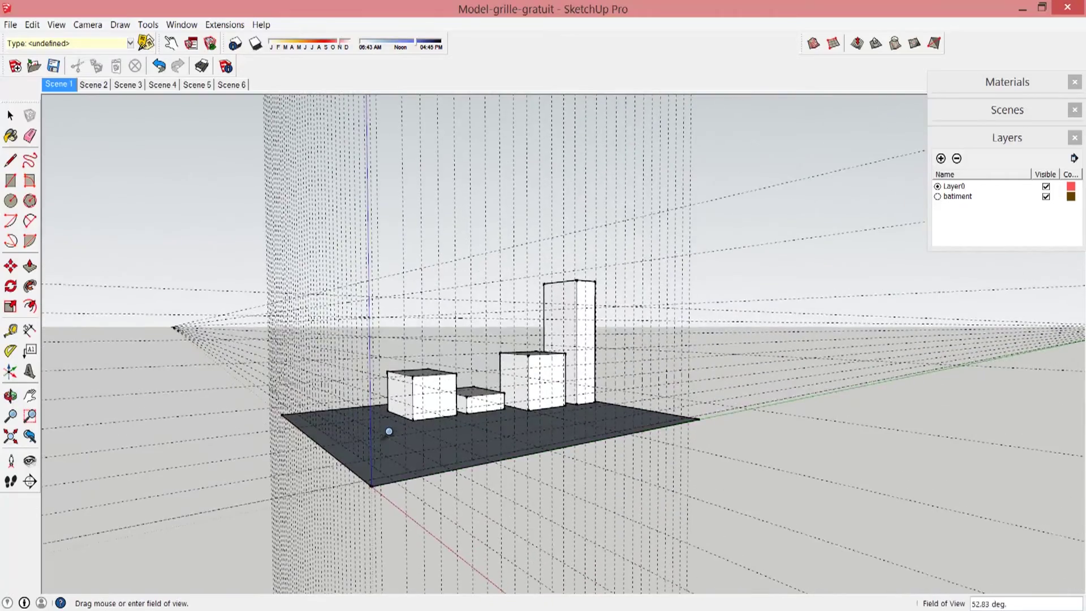
{"action": "left_click_drag", "start_coordinate": [389, 431], "coordinate": [409, 376]}
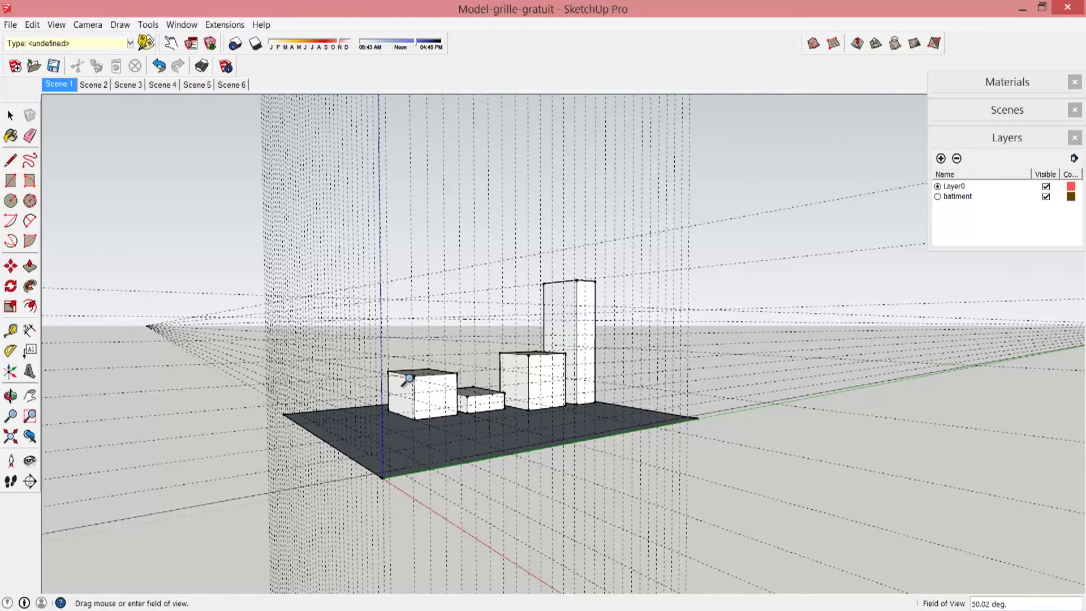
- Set up a 2D graphic export to the Bureau folder, named scène1, with JPEG Image (*.jpg) as the file type
{"action": "left_click", "coordinate": [10, 25]}
{"action": "mouse_move", "coordinate": [34, 226]}
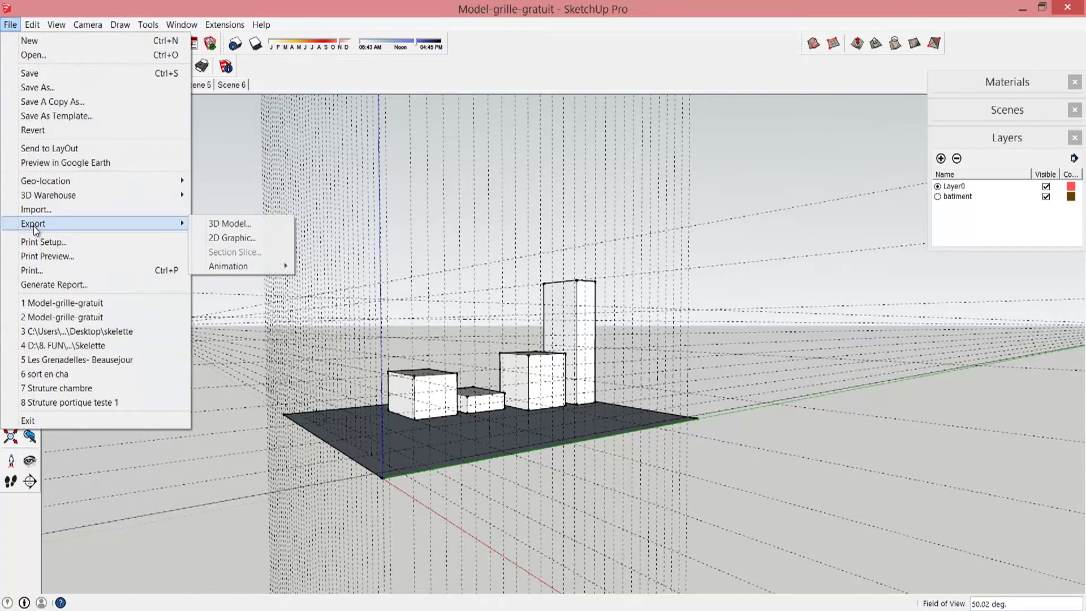
{"action": "left_click", "coordinate": [206, 237]}
{"action": "left_click", "coordinate": [260, 252]}
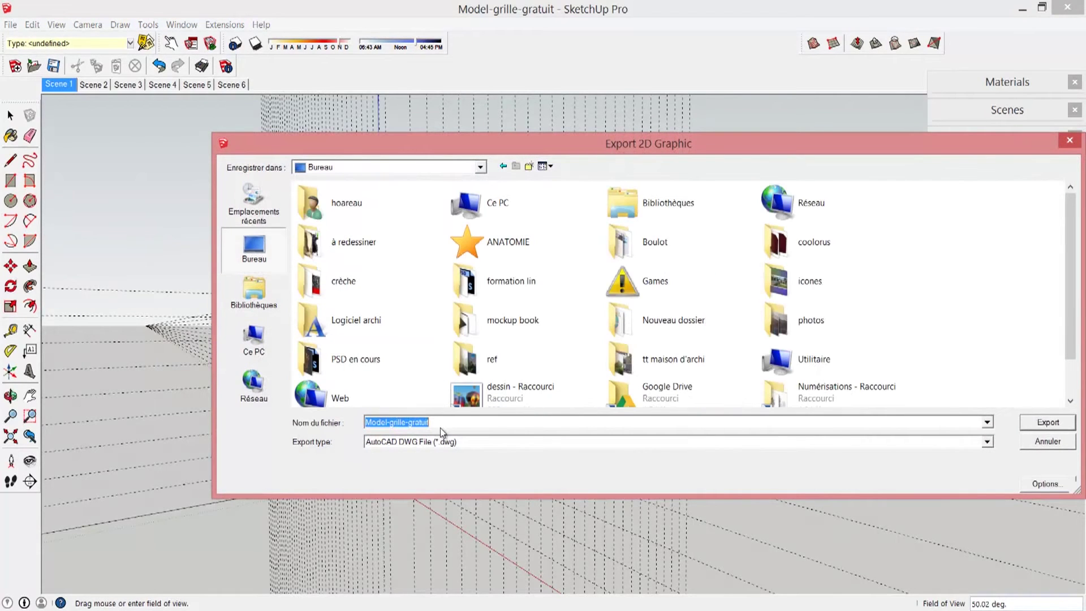
{"action": "type", "text": "scène1"}
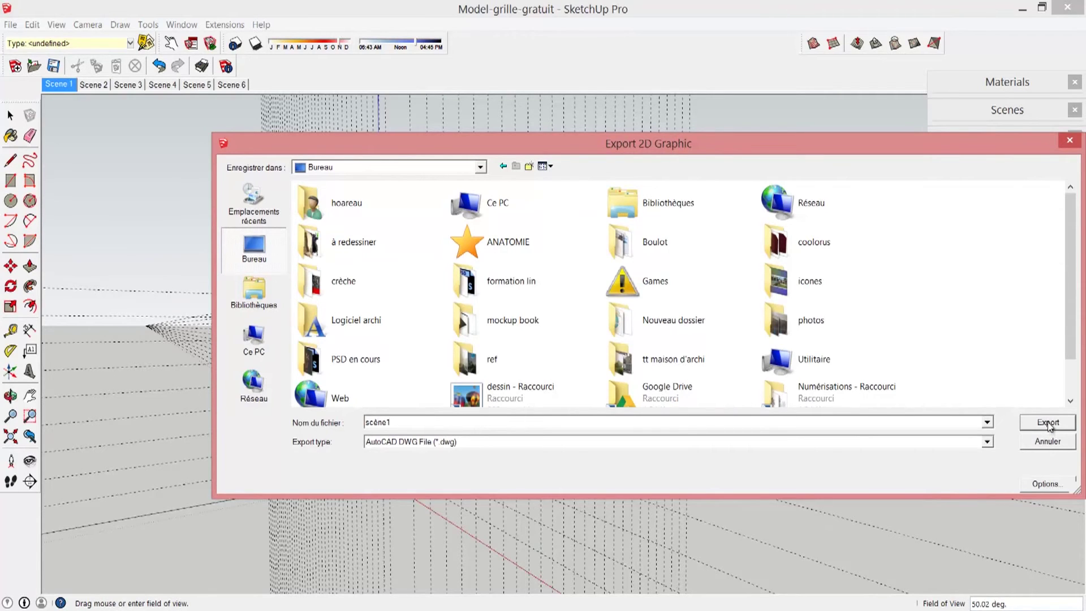
{"action": "left_click", "coordinate": [1046, 486]}
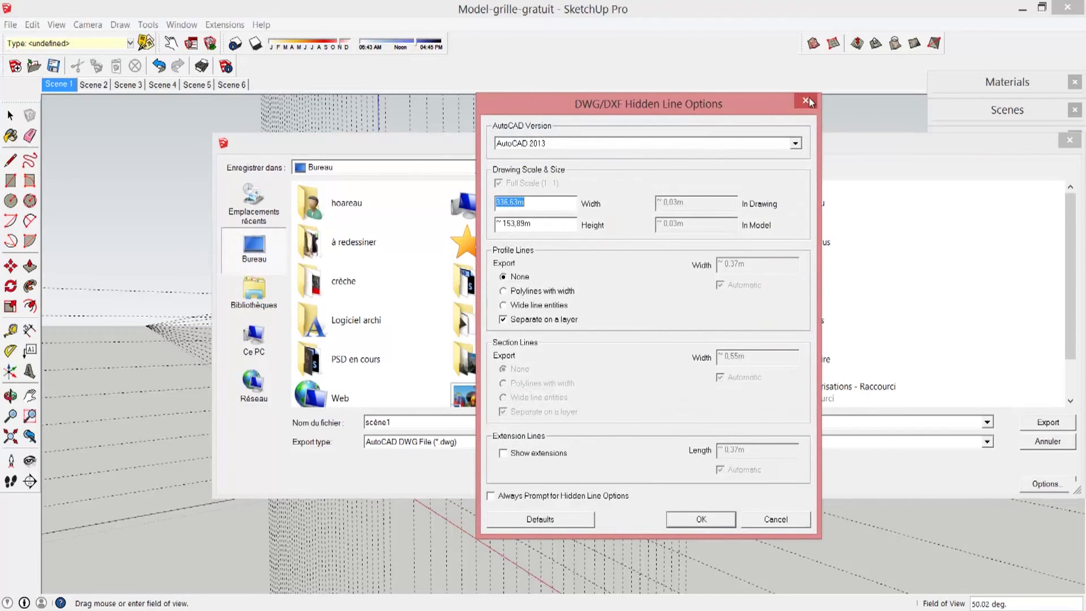
{"action": "left_click", "coordinate": [808, 101]}
{"action": "left_click", "coordinate": [987, 442]}
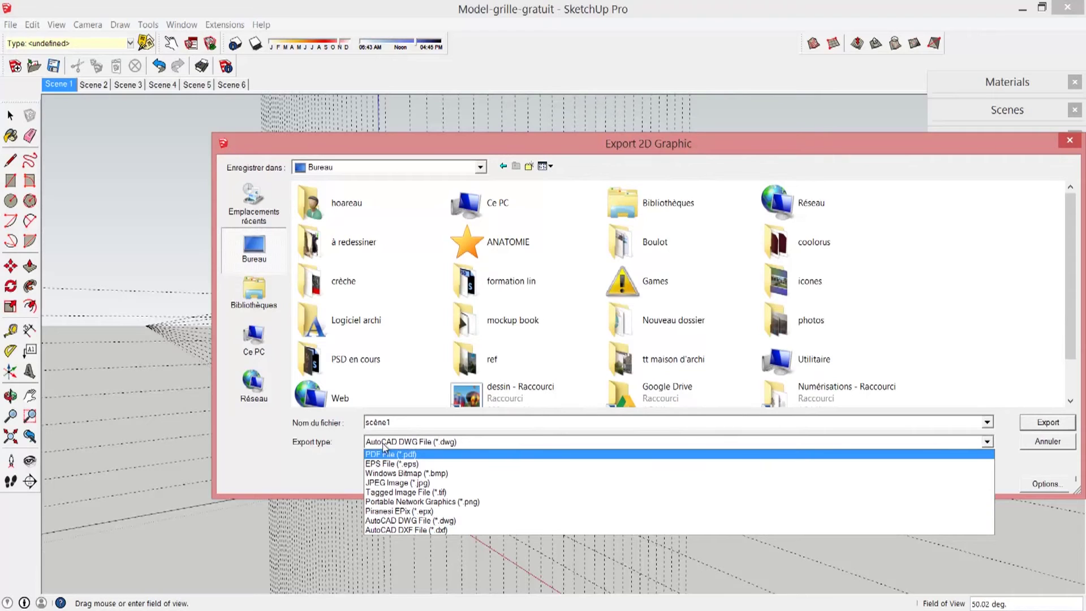
{"action": "left_click", "coordinate": [394, 486]}
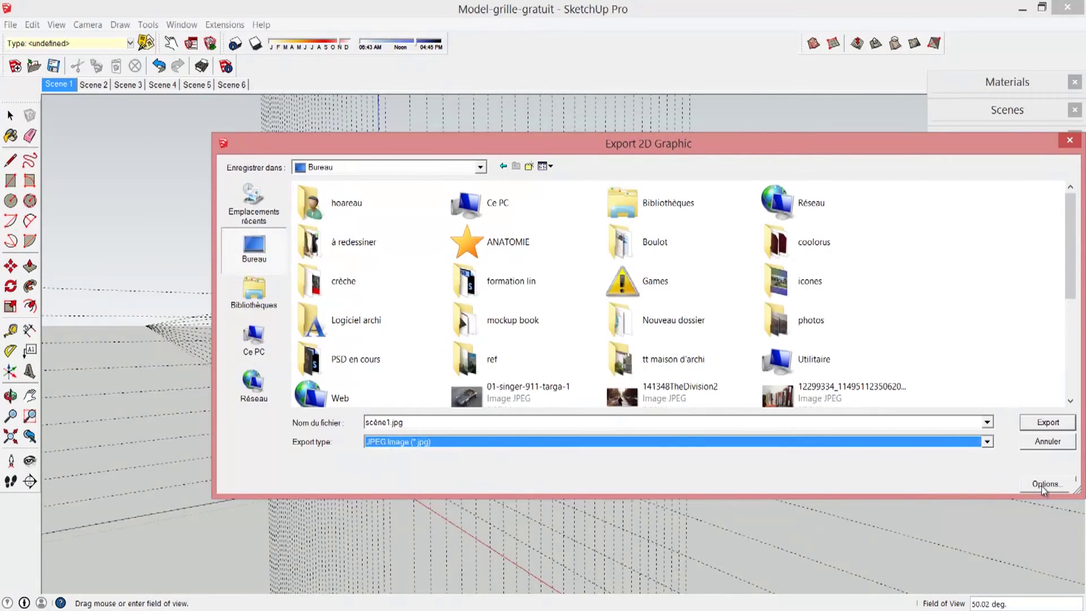
- Use a custom width and height instead of the view size for the JPG, and export the image
{"action": "left_click", "coordinate": [1044, 485]}
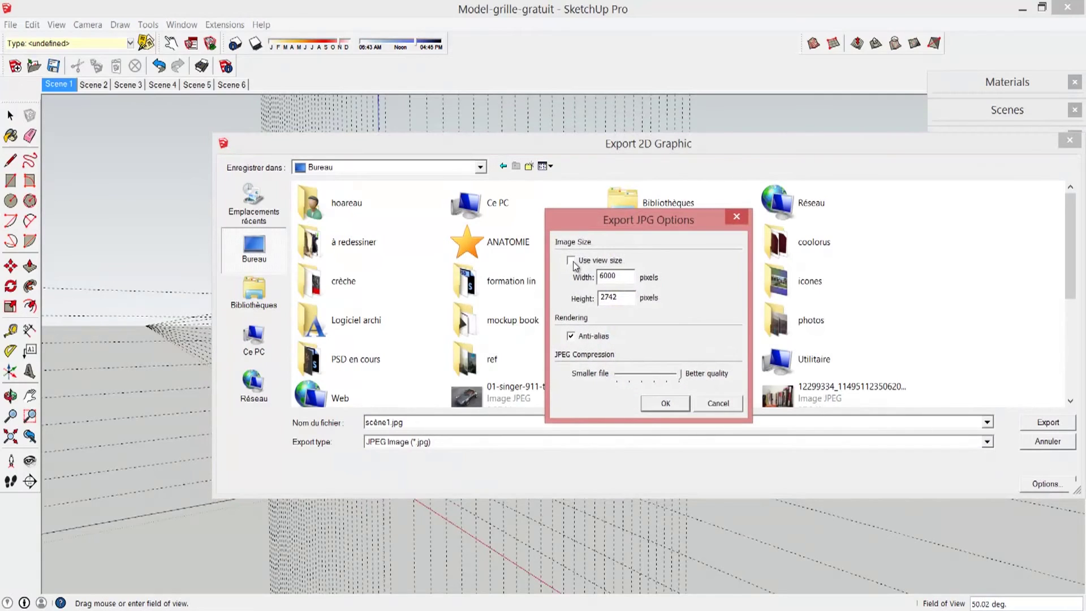
{"action": "double_click", "coordinate": [614, 276]}
{"action": "left_click", "coordinate": [620, 302]}
{"action": "left_click", "coordinate": [575, 260]}
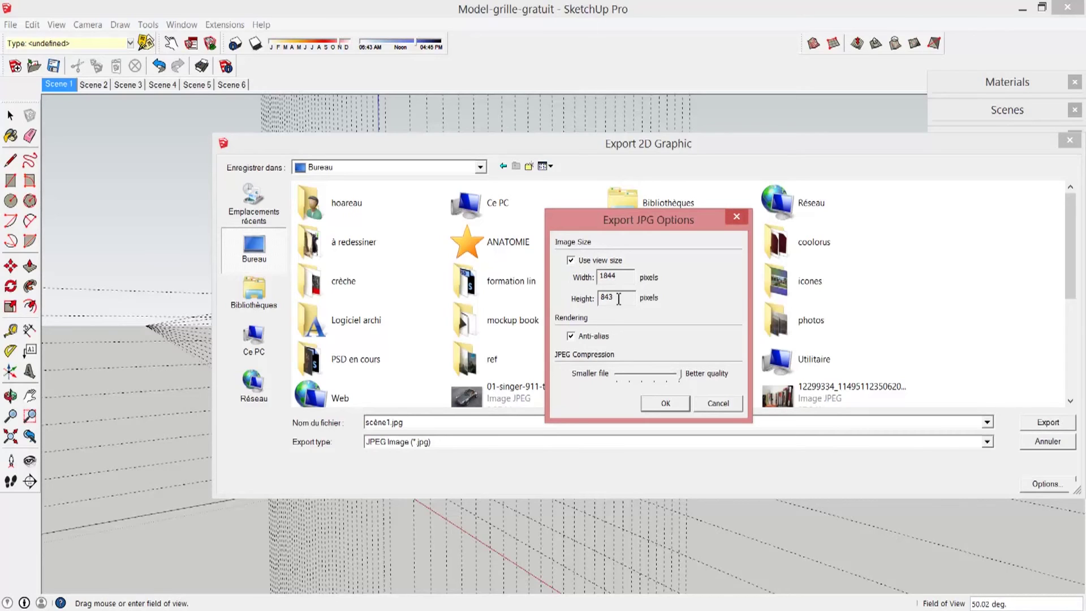
{"action": "left_click", "coordinate": [571, 261]}
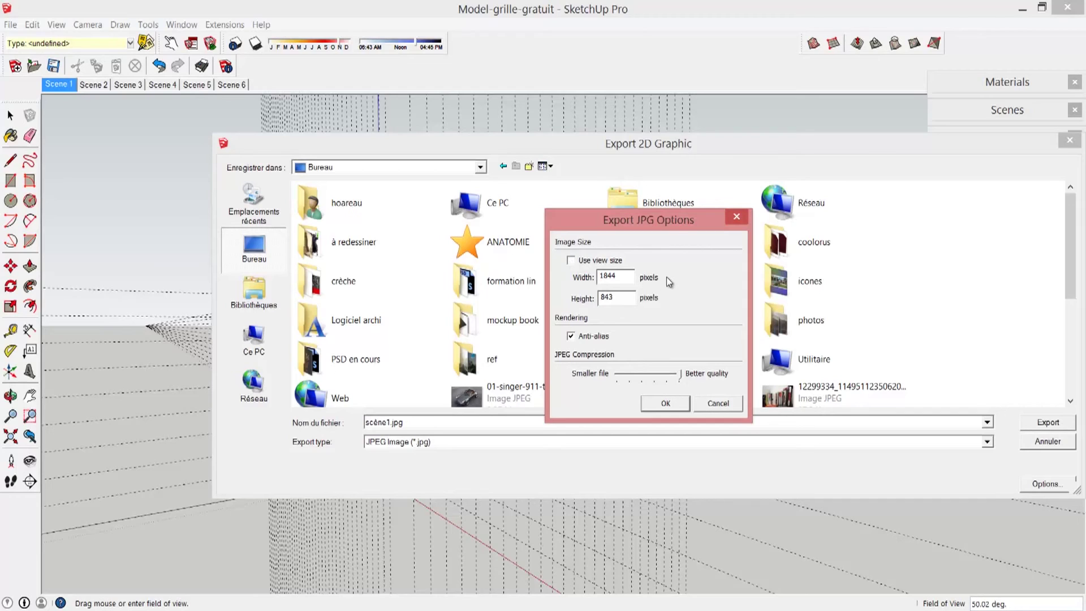
{"action": "left_click", "coordinate": [617, 276]}
{"action": "left_click_drag", "start_coordinate": [629, 277], "coordinate": [597, 278]}
{"action": "left_click_drag", "start_coordinate": [618, 298], "coordinate": [571, 305]}
{"action": "left_click_drag", "start_coordinate": [624, 275], "coordinate": [578, 282]}
{"action": "left_click", "coordinate": [664, 405]}
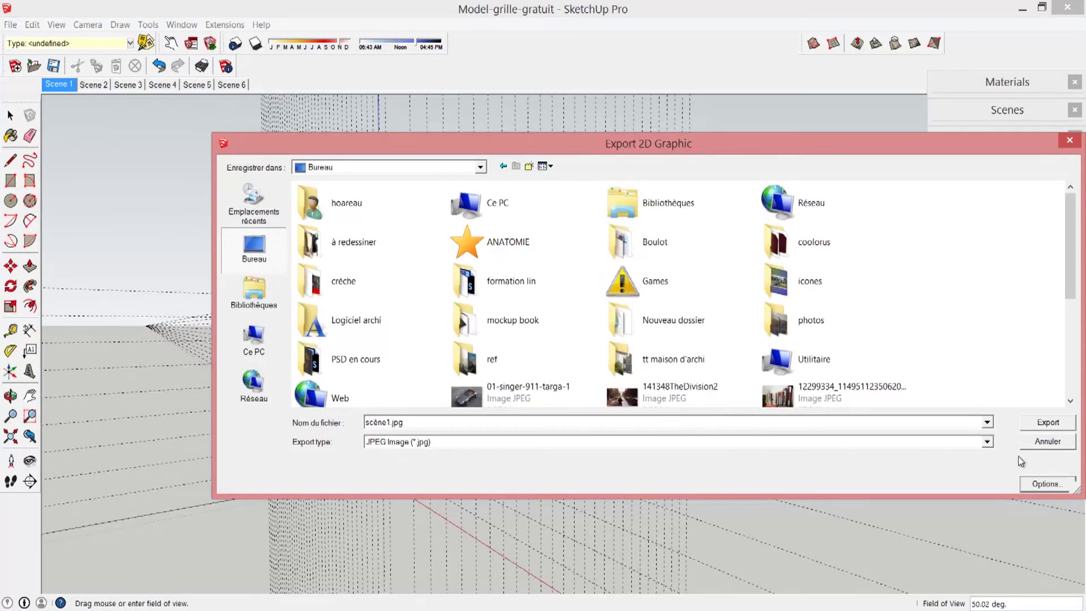
{"action": "left_click", "coordinate": [1049, 423]}
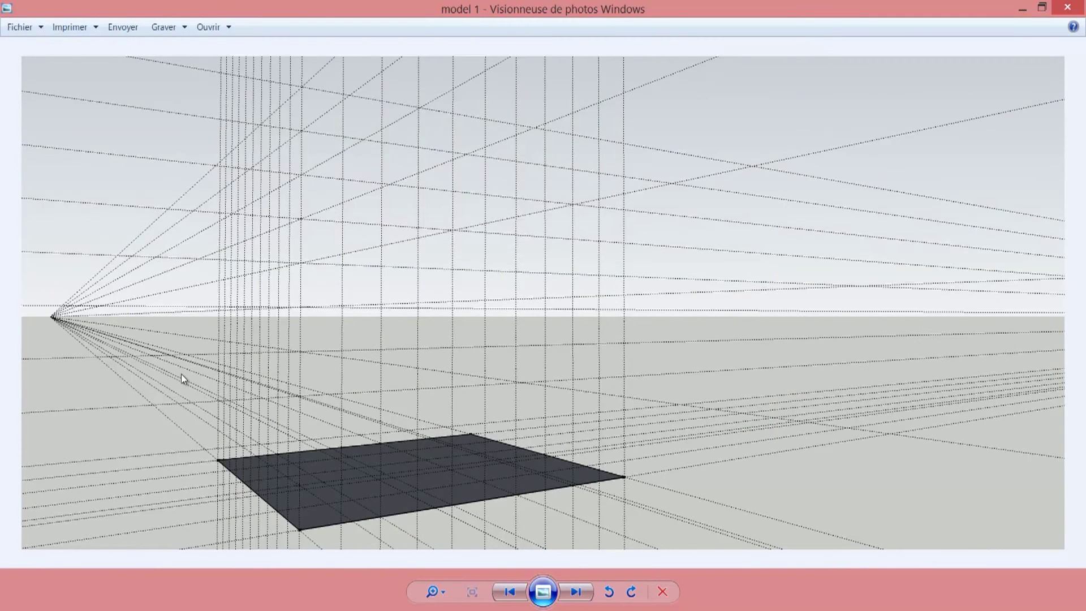
- Switch to Windows Photo Viewer and look through the perspective grid images from model 1 to model 5
{"action": "key", "text": "Right"}
{"action": "key", "text": "Right"}
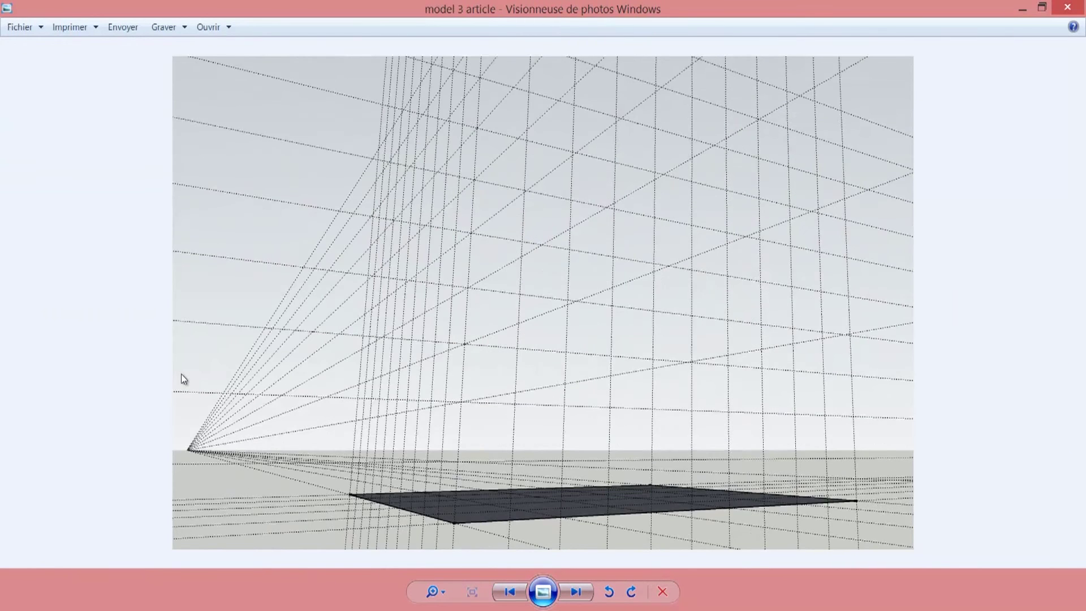
{"action": "key", "text": "Right"}
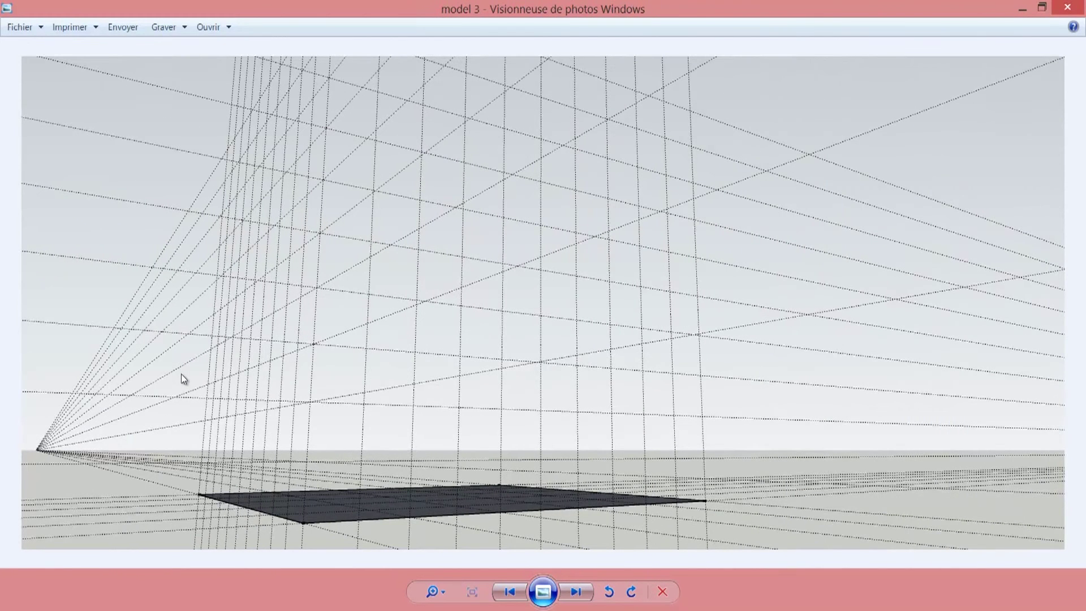
{"action": "key", "text": "Right"}
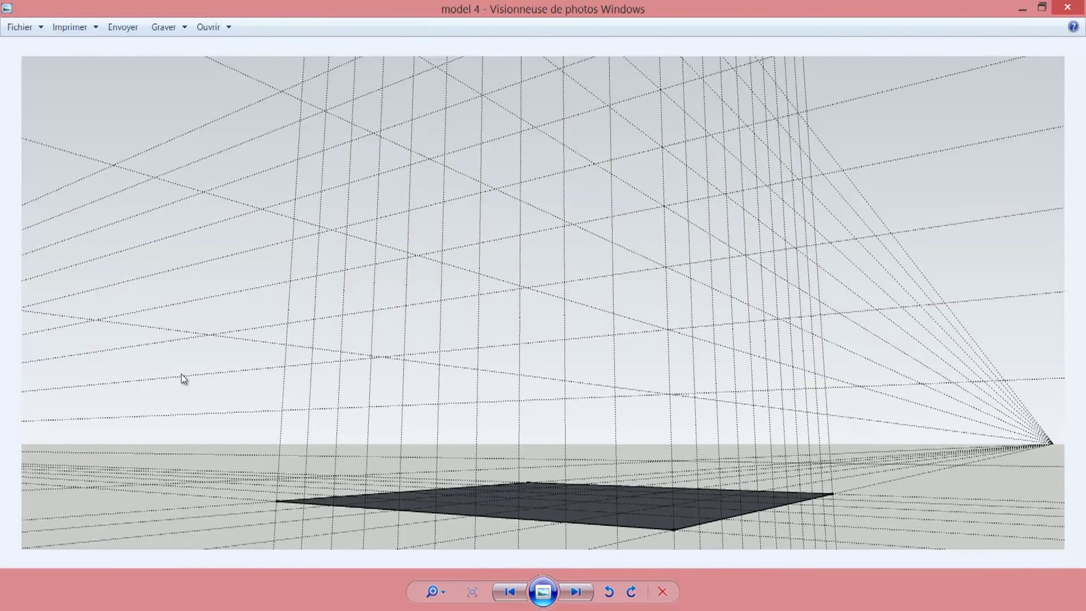
{"action": "key", "text": "Right"}
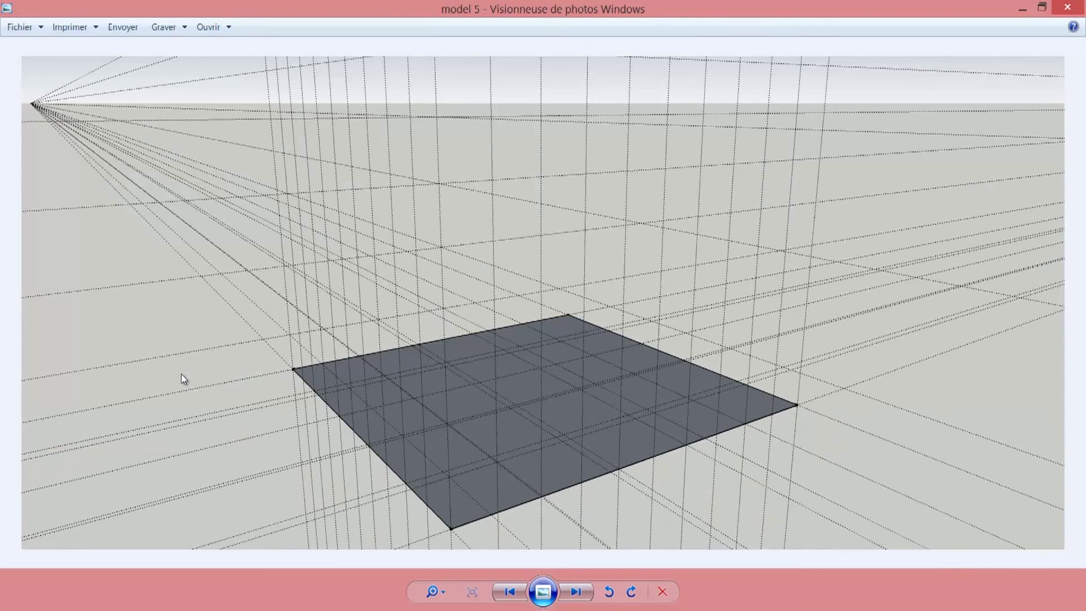